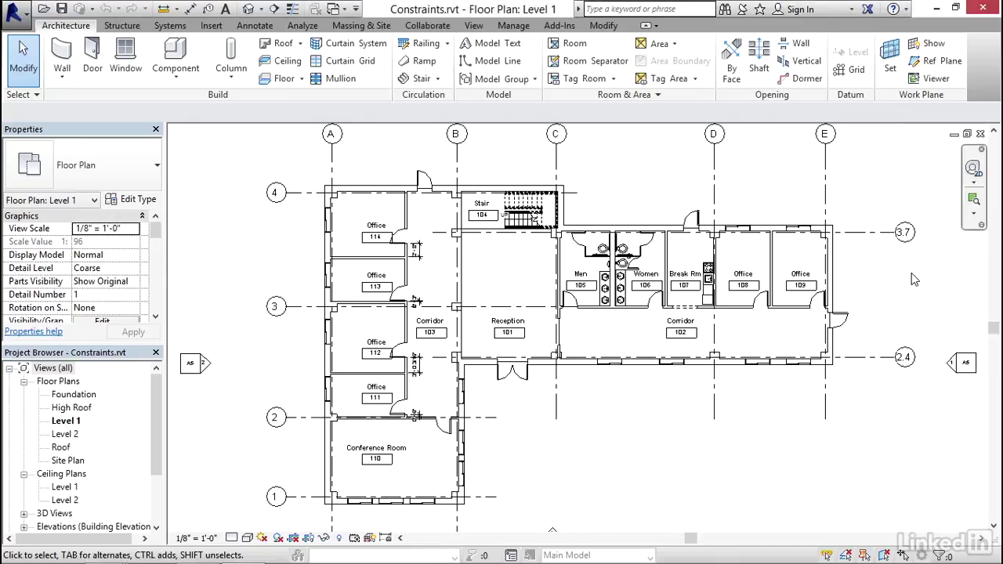
Zoom into a region around the Break Rm and offices along the north wall.
{"action": "left_click", "coordinate": [972, 198]}
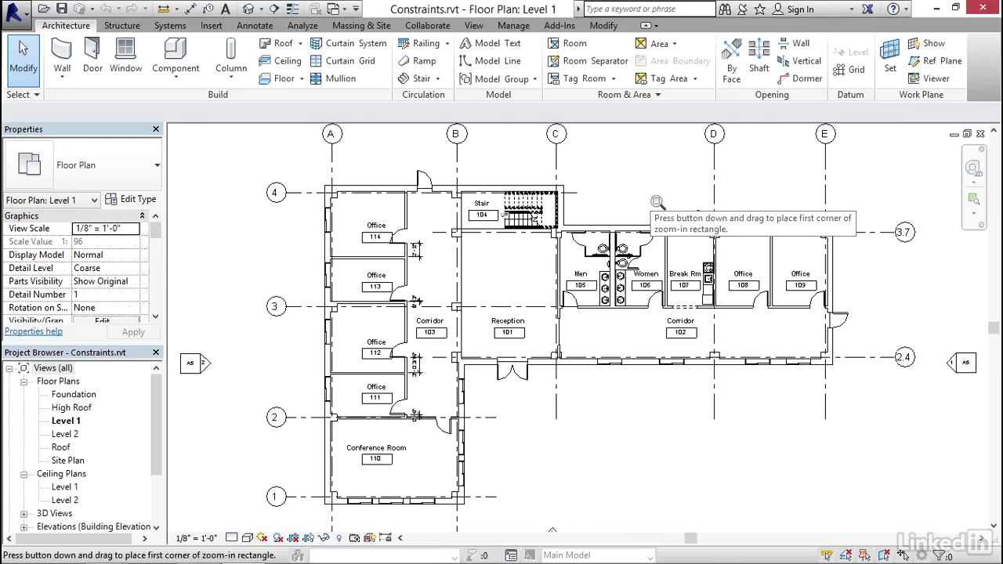
{"action": "left_click_drag", "start_coordinate": [649, 195], "coordinate": [781, 327]}
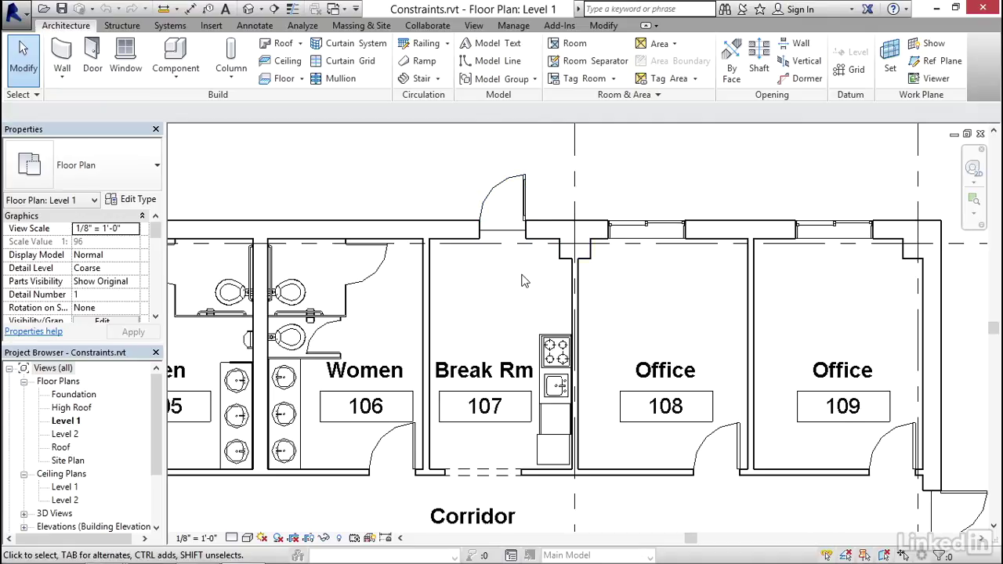
Make the Break Rm door's 2'-2 7/16" offset to the east wall a permanent dimension.
{"action": "left_click", "coordinate": [527, 181]}
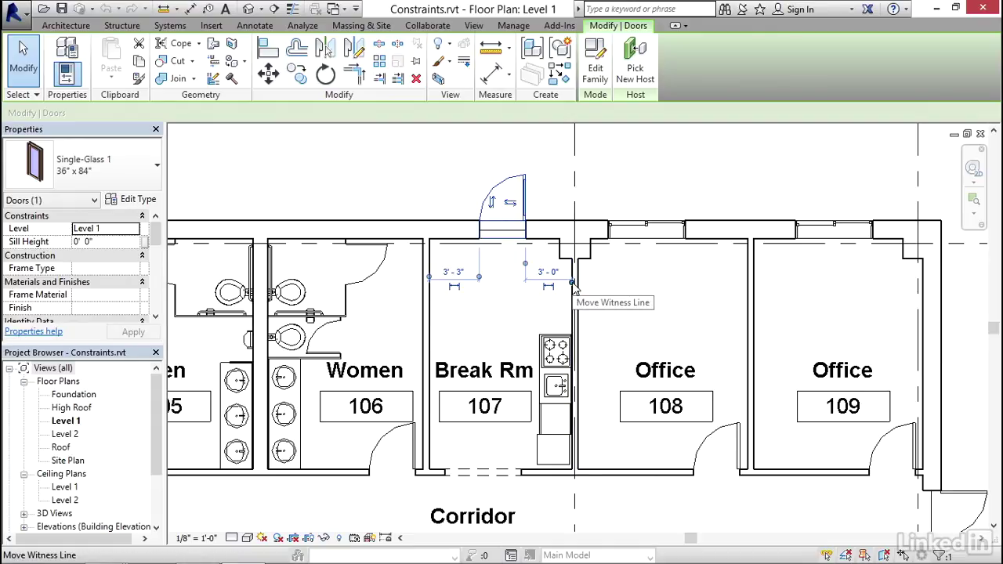
{"action": "left_click_drag", "start_coordinate": [574, 290], "coordinate": [561, 259]}
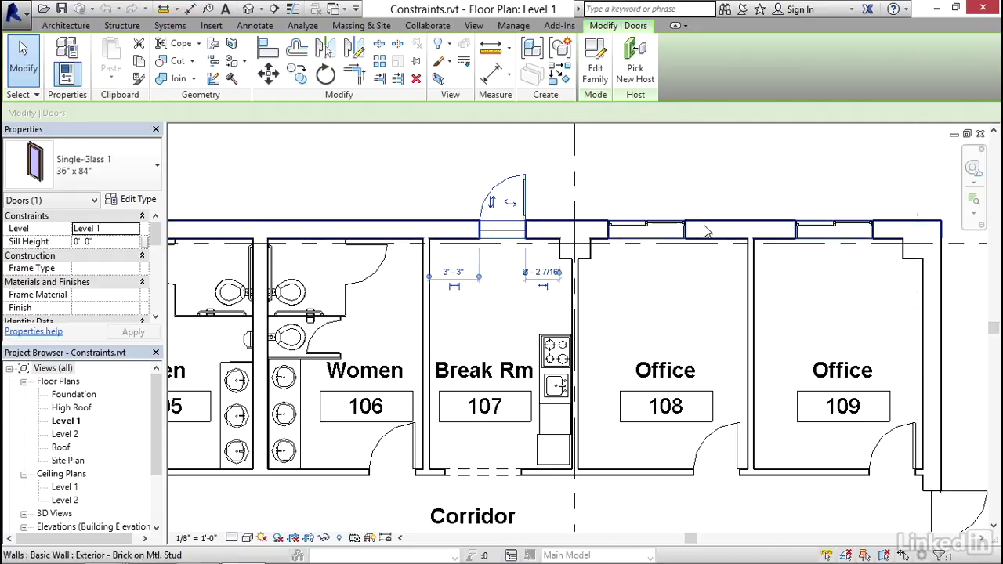
{"action": "left_click", "coordinate": [661, 172]}
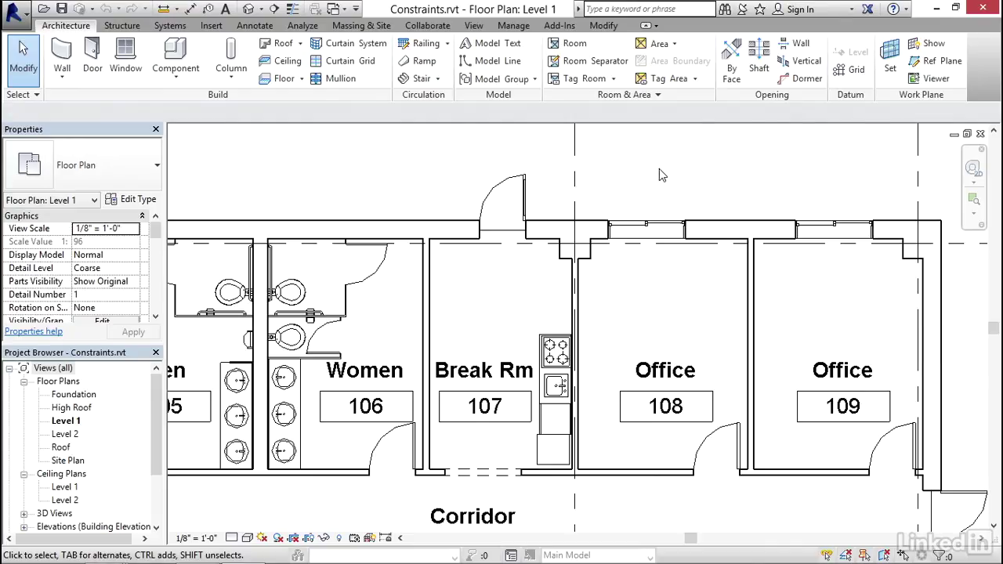
{"action": "left_click", "coordinate": [526, 184]}
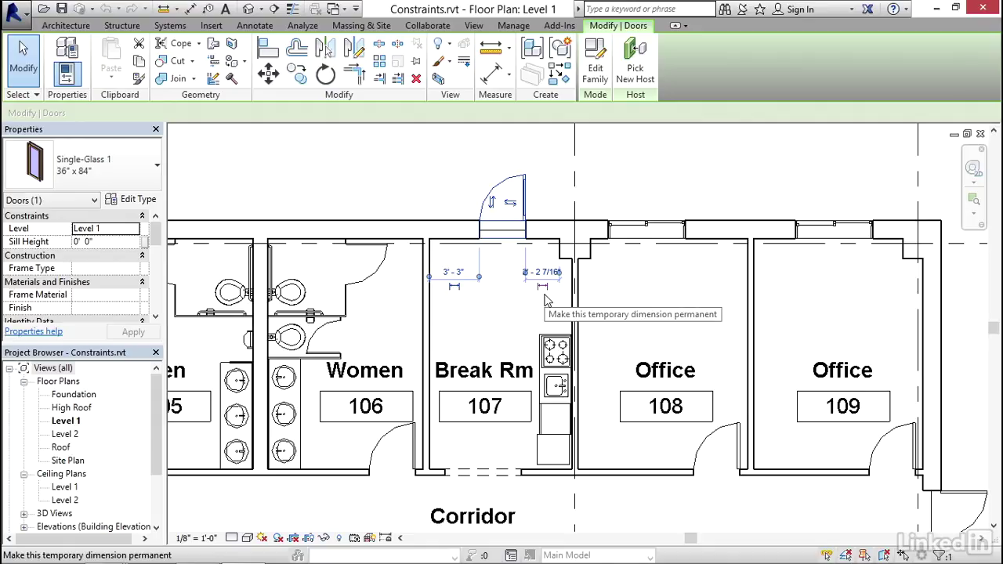
{"action": "left_click", "coordinate": [543, 290]}
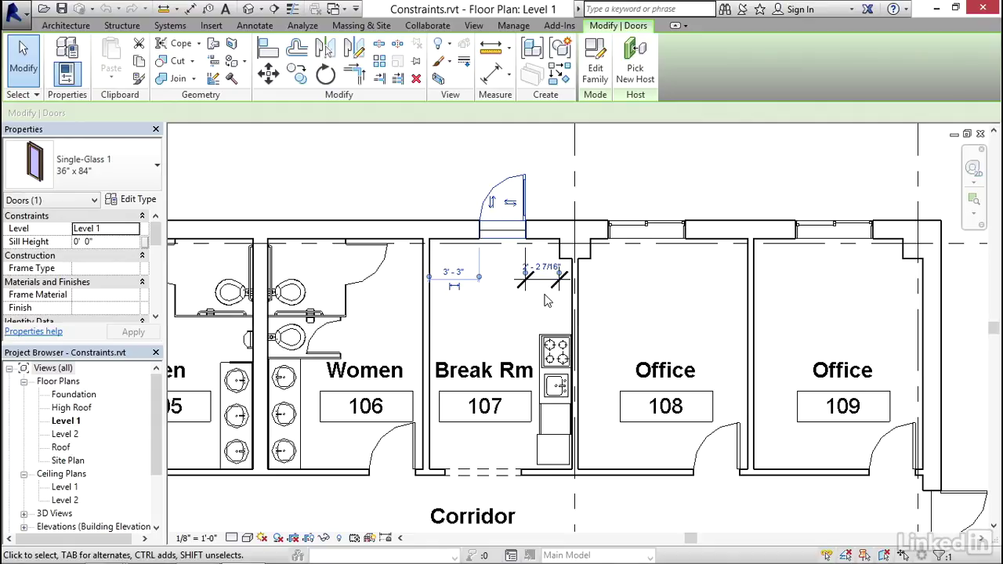
{"action": "left_click", "coordinate": [602, 181]}
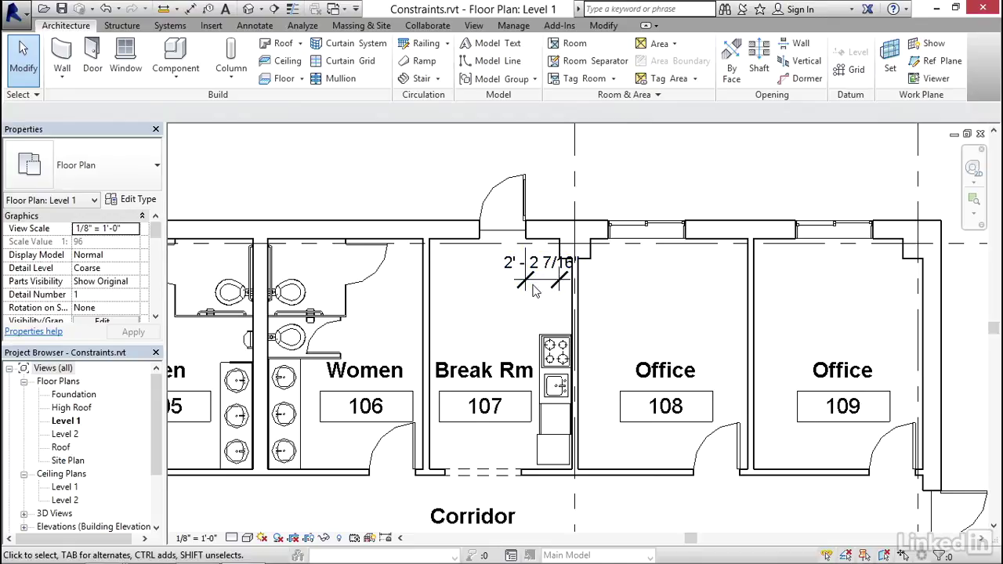
Change the Break Rm door's offset from the wall to 2'-0".
{"action": "left_click", "coordinate": [526, 188]}
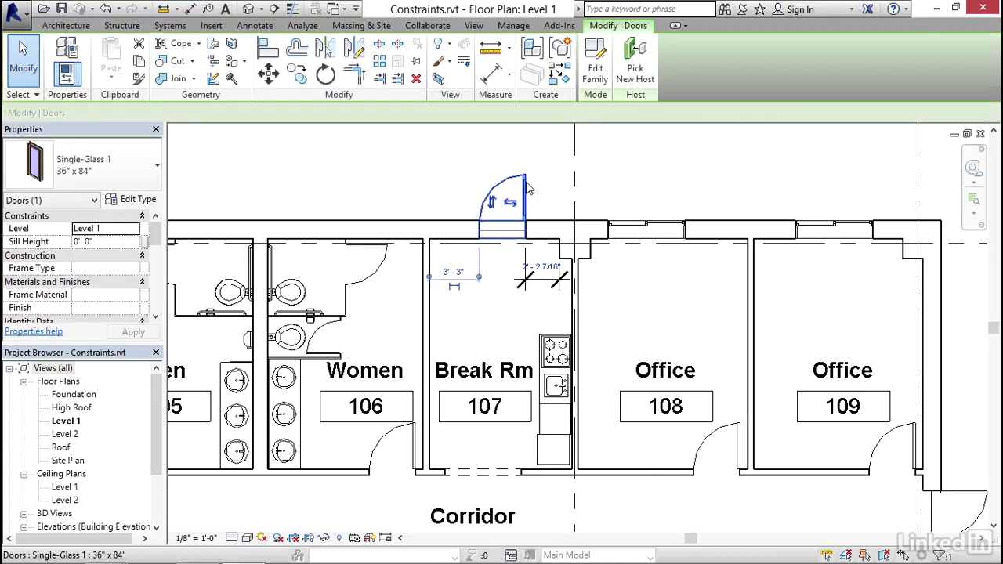
{"action": "left_click", "coordinate": [540, 267]}
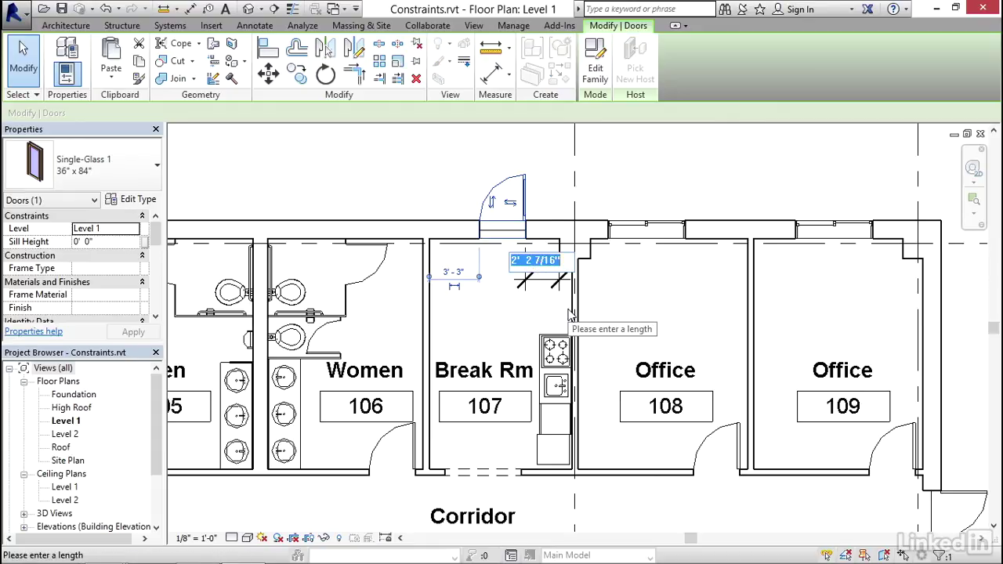
{"action": "type", "text": "2"}
{"action": "key", "text": "Return"}
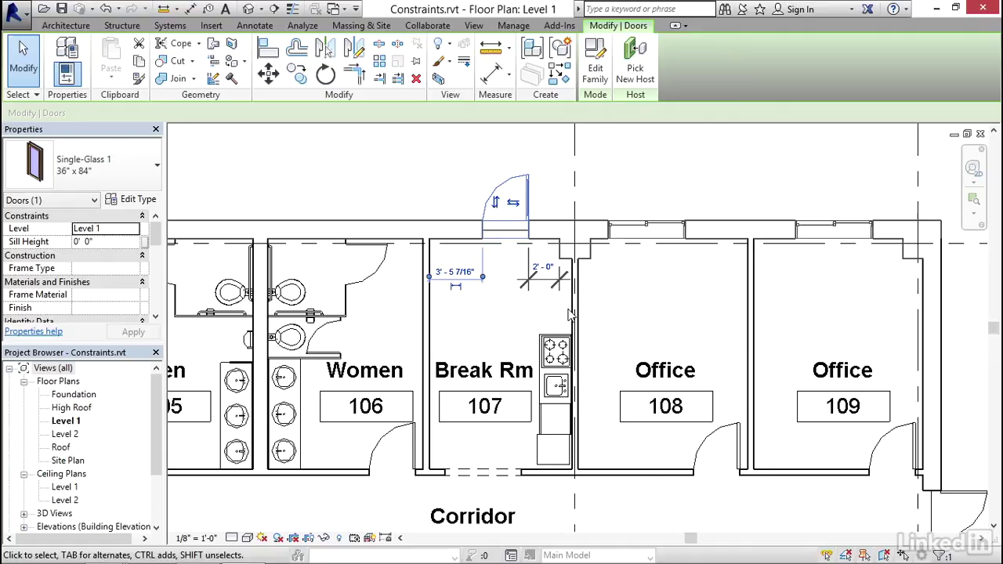
{"action": "key", "text": "Escape"}
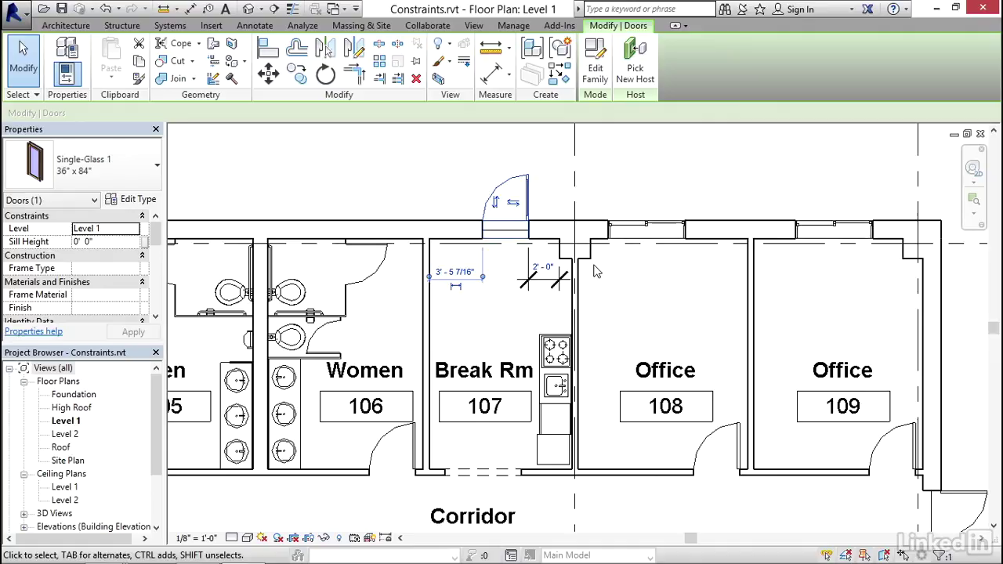
Lock the 2'-0" door dimension, then drag grid D left to test the lock.
{"action": "left_click", "coordinate": [540, 270]}
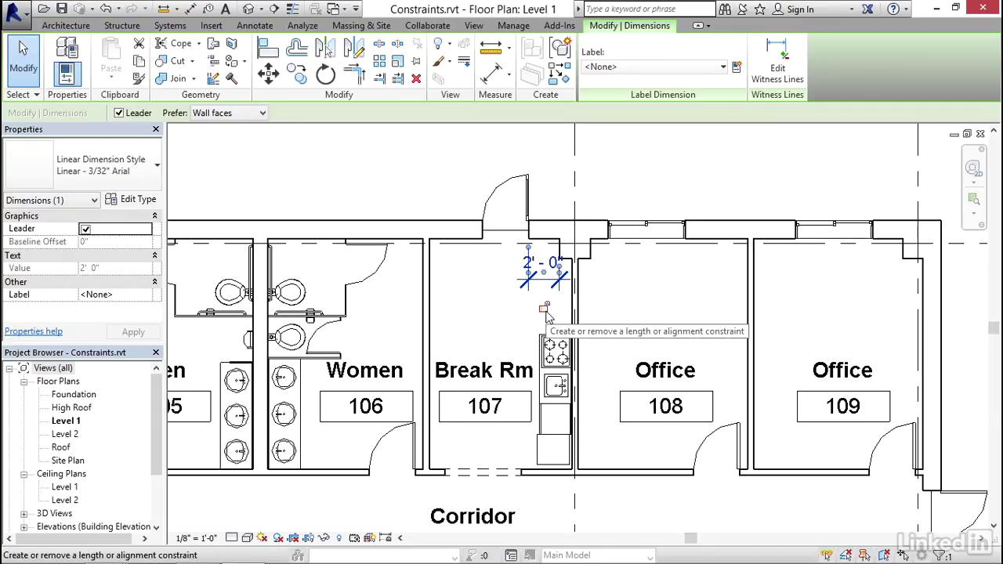
{"action": "left_click", "coordinate": [543, 308]}
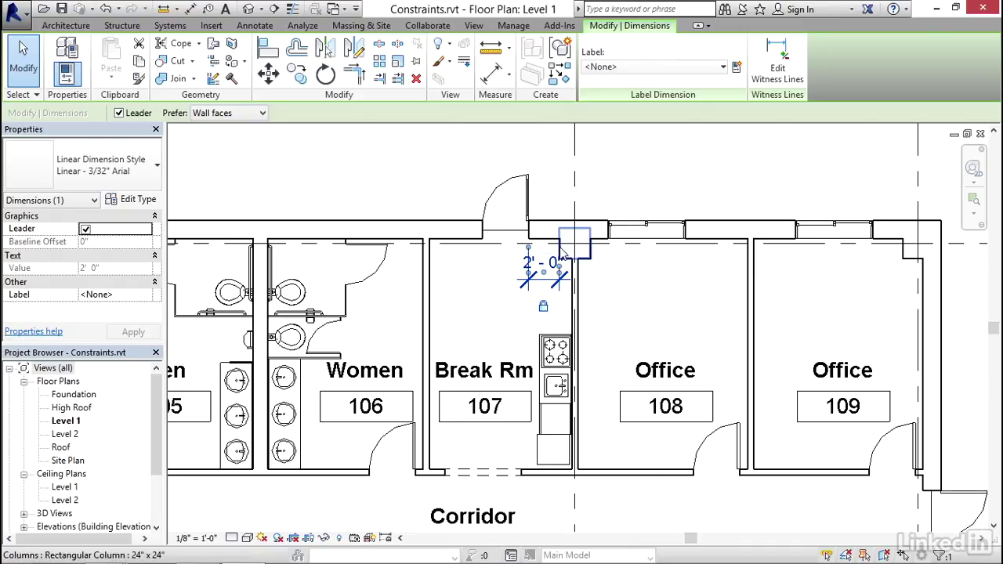
{"action": "left_click", "coordinate": [619, 184]}
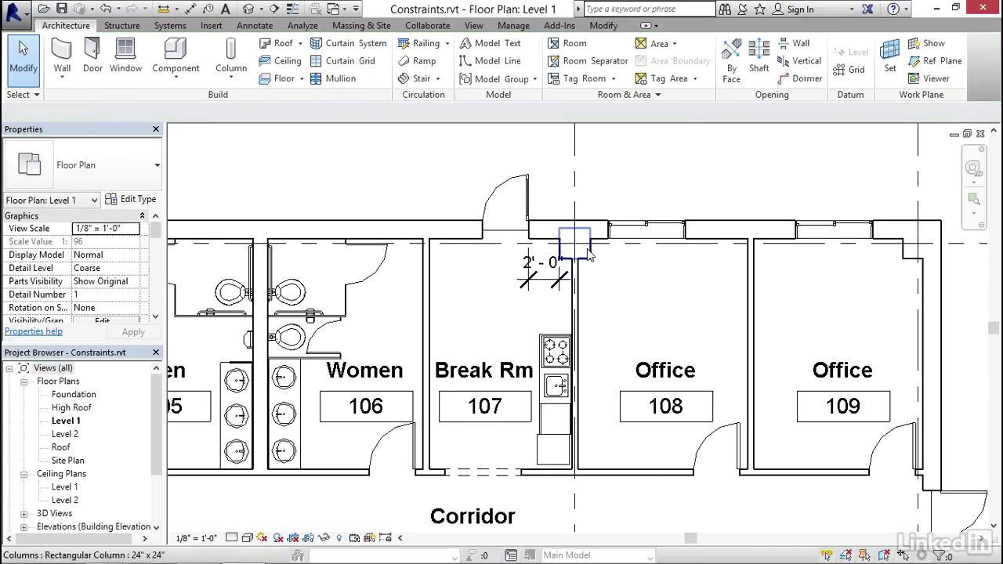
{"action": "left_click", "coordinate": [576, 157]}
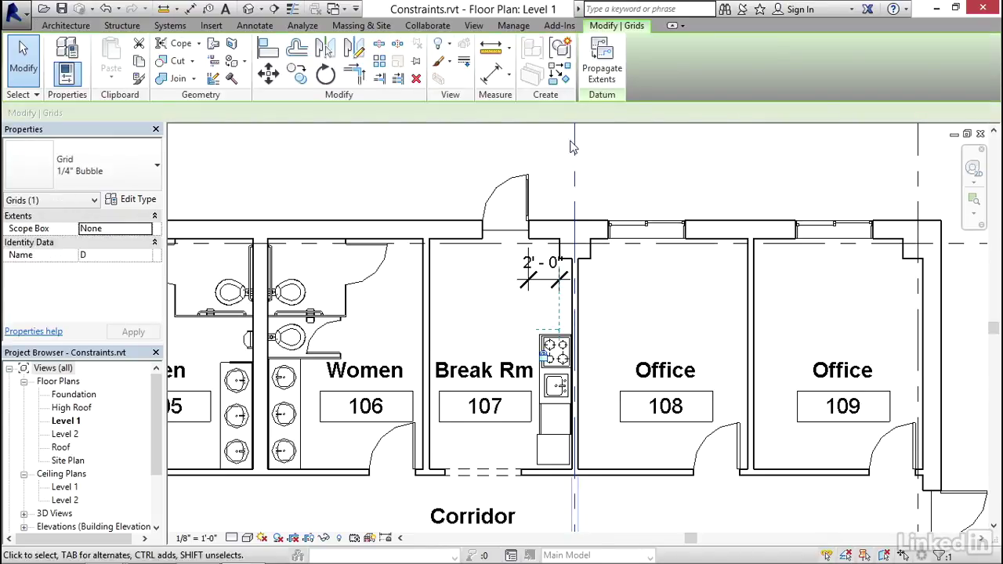
{"action": "left_click_drag", "start_coordinate": [574, 139], "coordinate": [546, 147]}
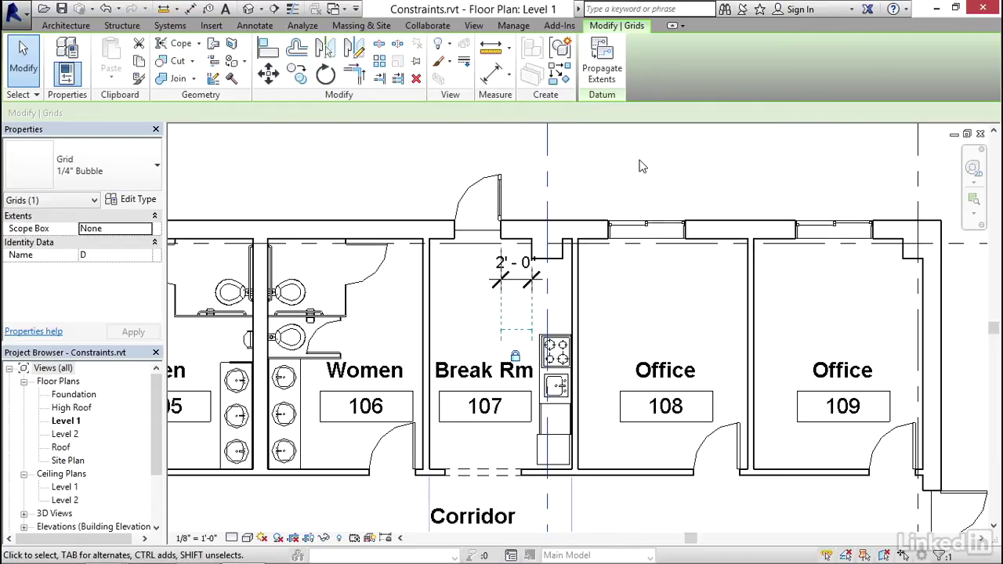
Undo the grid D move and start an Aligned Dimension from the Annotate tab.
{"action": "key", "text": "ctrl+z"}
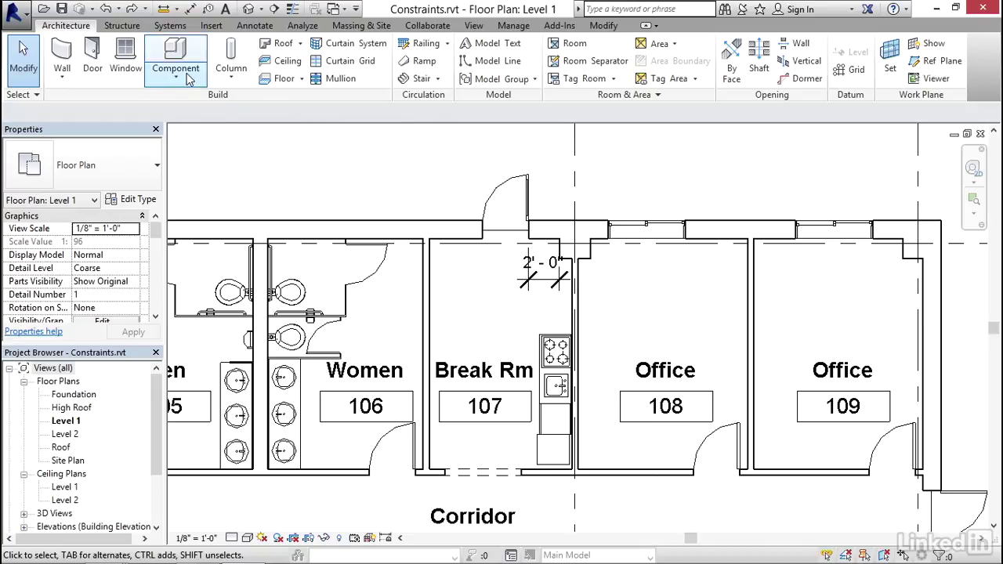
{"action": "left_click", "coordinate": [252, 27]}
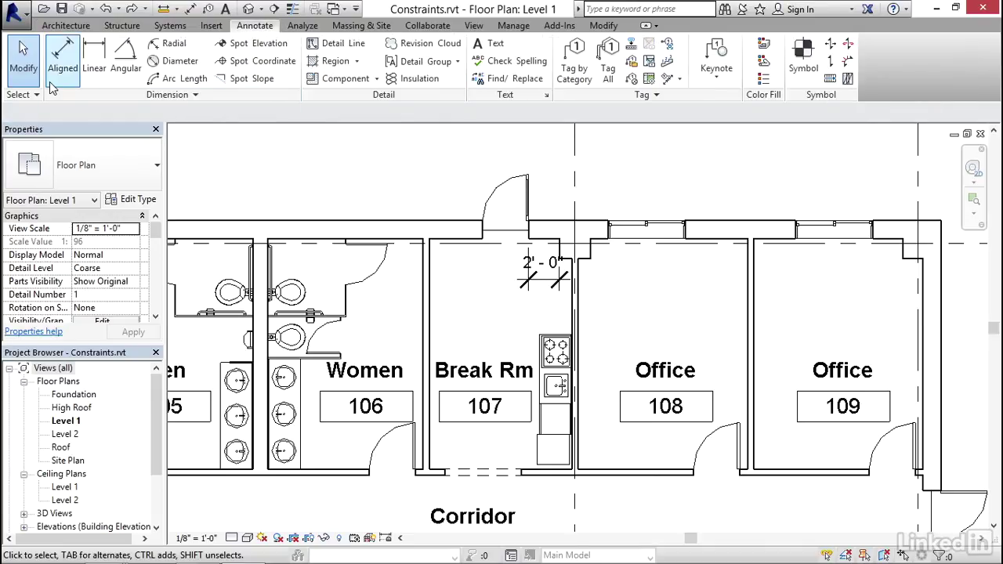
{"action": "left_click", "coordinate": [191, 10]}
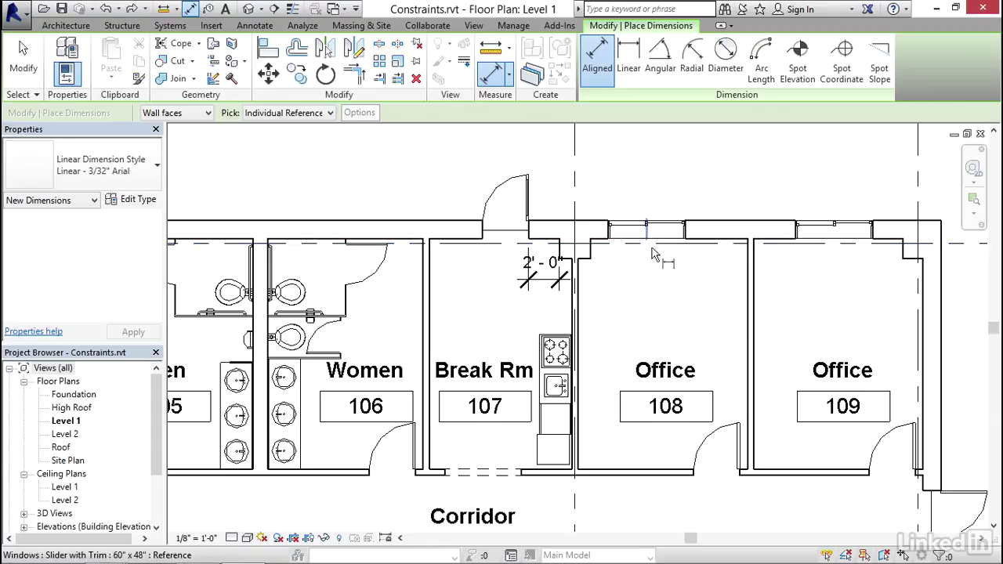
Dimension Office 108's window between its two flanking walls and set both segments to EQ.
{"action": "key", "text": "Tab"}
{"action": "left_click", "coordinate": [753, 304]}
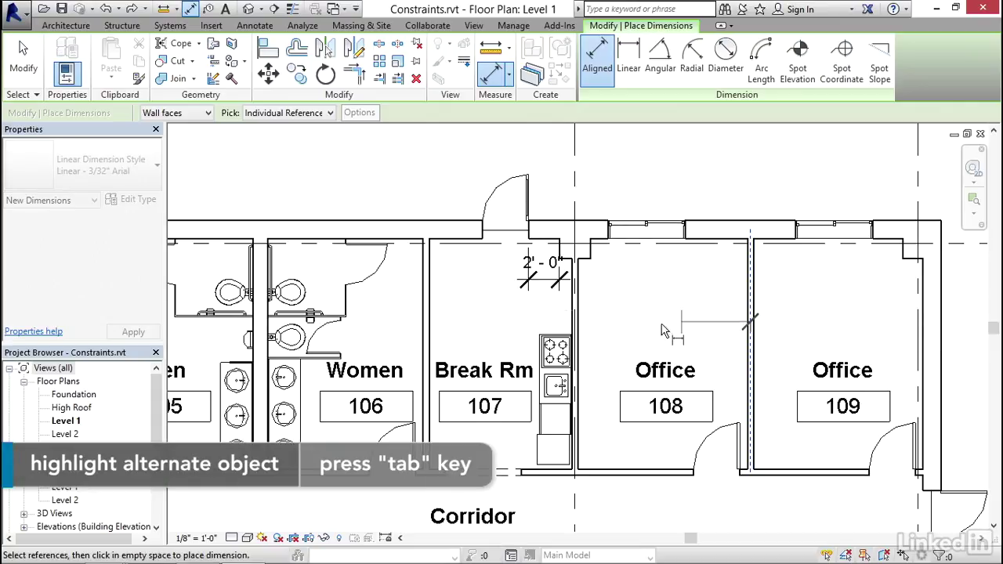
{"action": "left_click", "coordinate": [581, 313]}
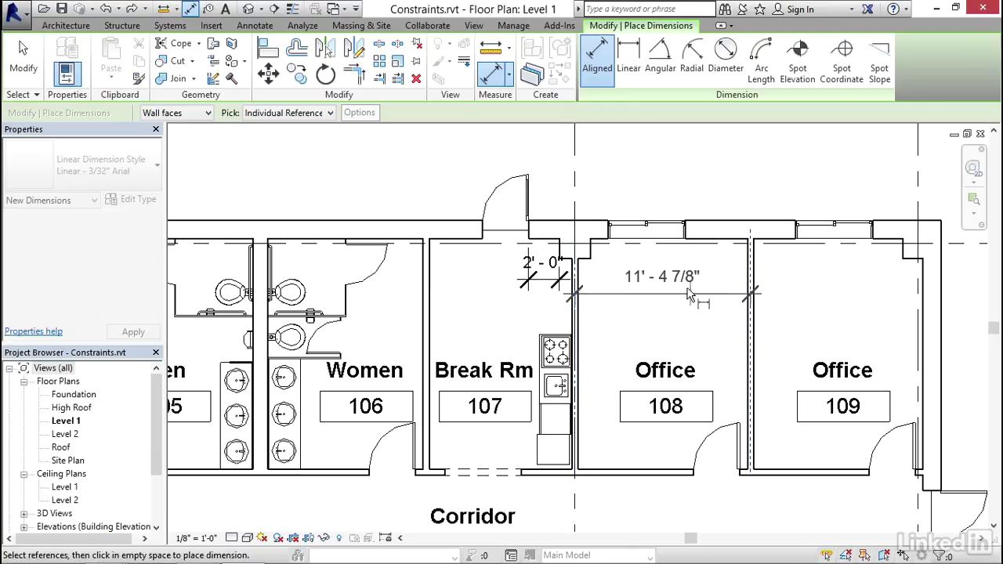
{"action": "left_click", "coordinate": [648, 235]}
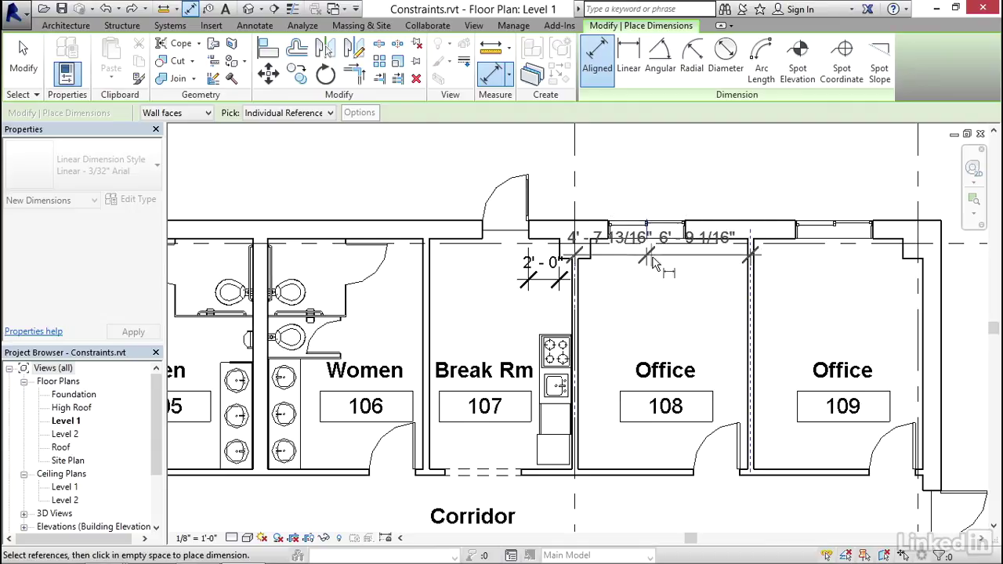
{"action": "left_click", "coordinate": [660, 196]}
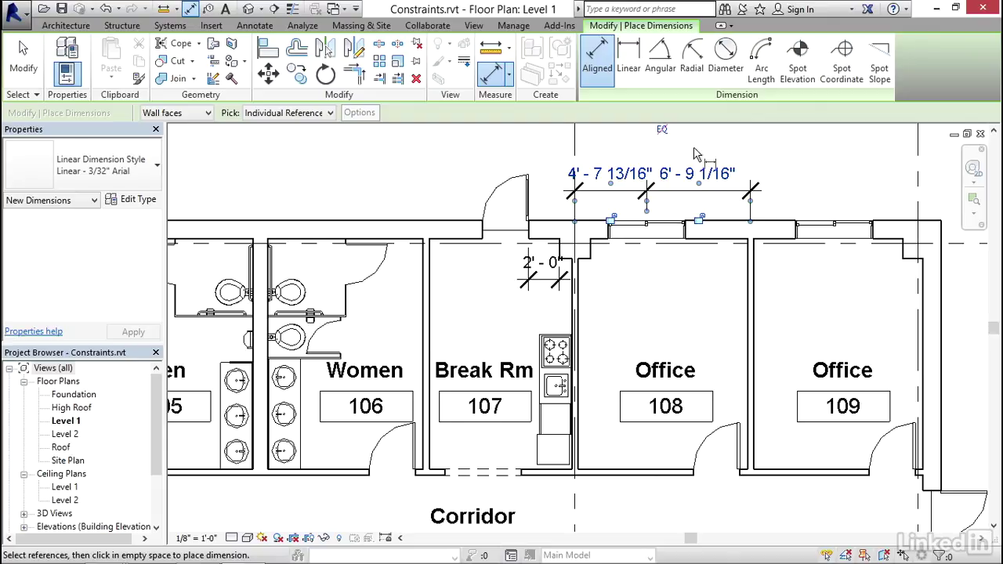
{"action": "left_click", "coordinate": [662, 130]}
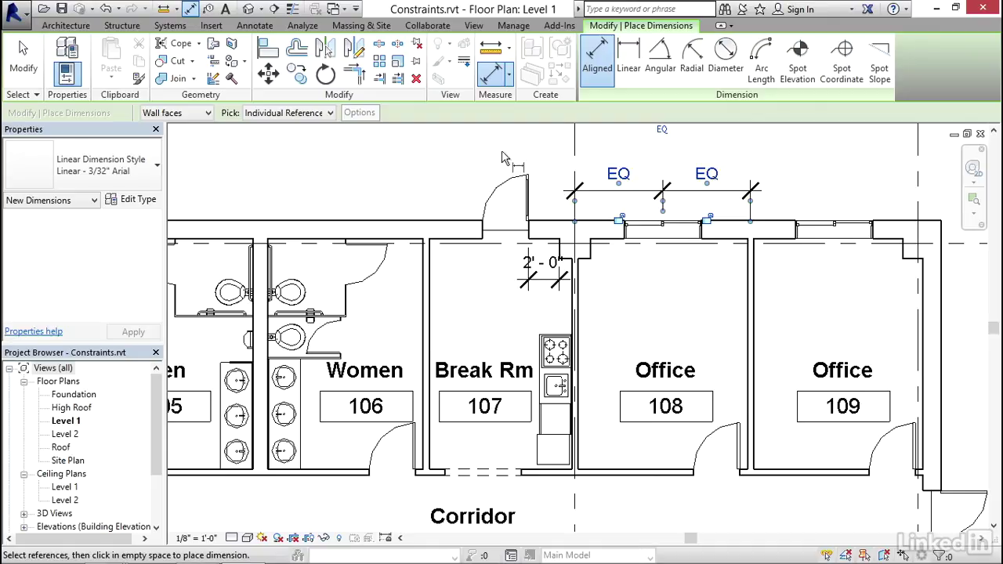
{"action": "left_click", "coordinate": [22, 56]}
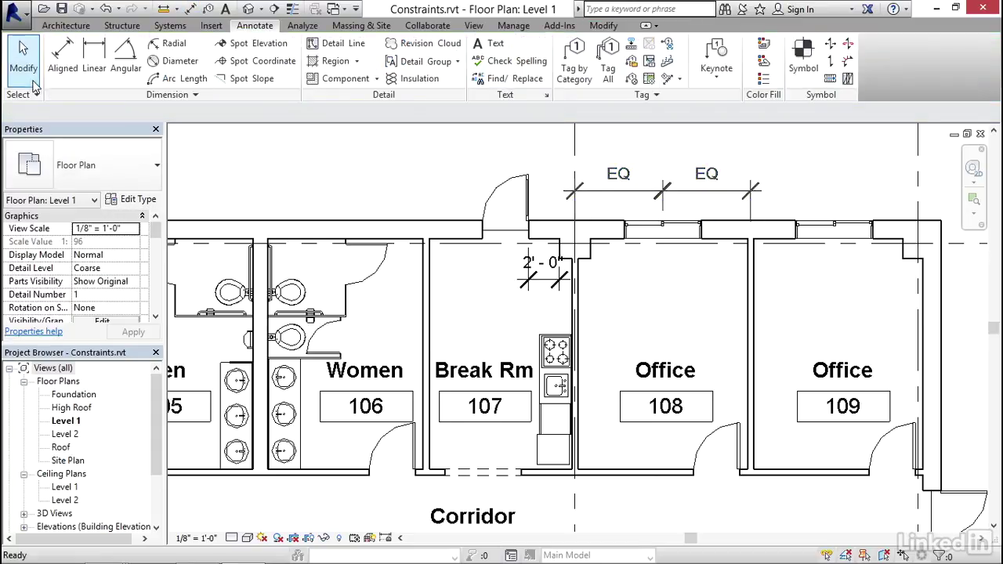
Drag the Offices 108/109 partition so Office 108 is 12'-0" and Office 109 10'-0".
{"action": "left_click", "coordinate": [750, 321]}
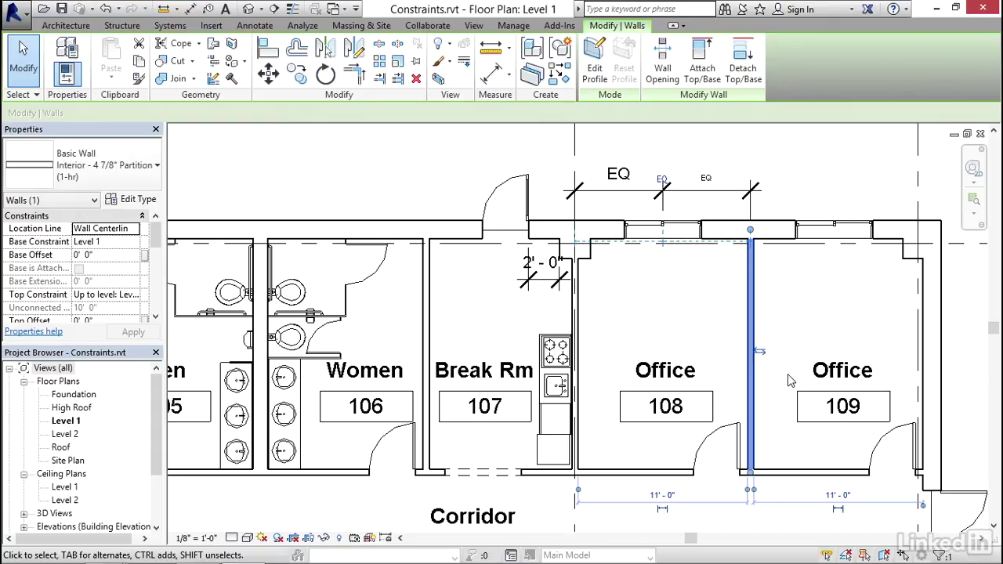
{"action": "left_click_drag", "start_coordinate": [751, 317], "coordinate": [773, 321]}
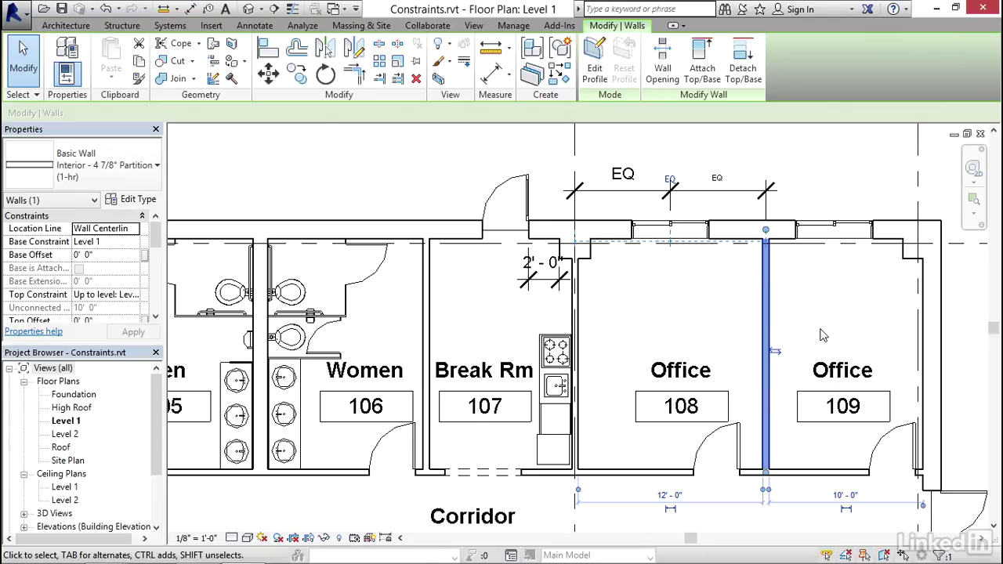
{"action": "scroll", "coordinate": [748, 339], "scroll_direction": "down", "scroll_amount": 2}
{"action": "scroll", "coordinate": [748, 341], "scroll_direction": "down", "scroll_amount": 1}
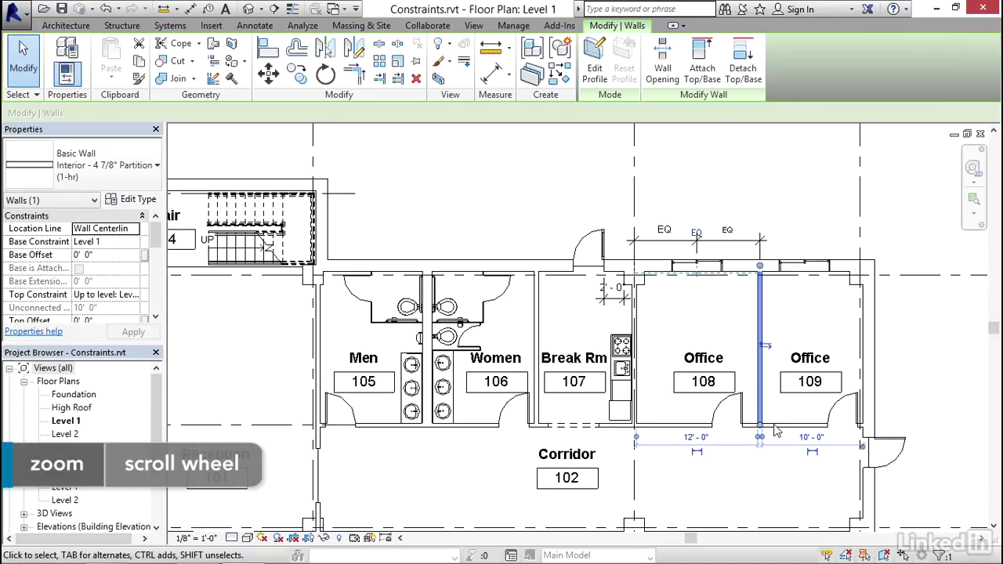
{"action": "middle_click_drag", "start_coordinate": [777, 465], "coordinate": [724, 388]}
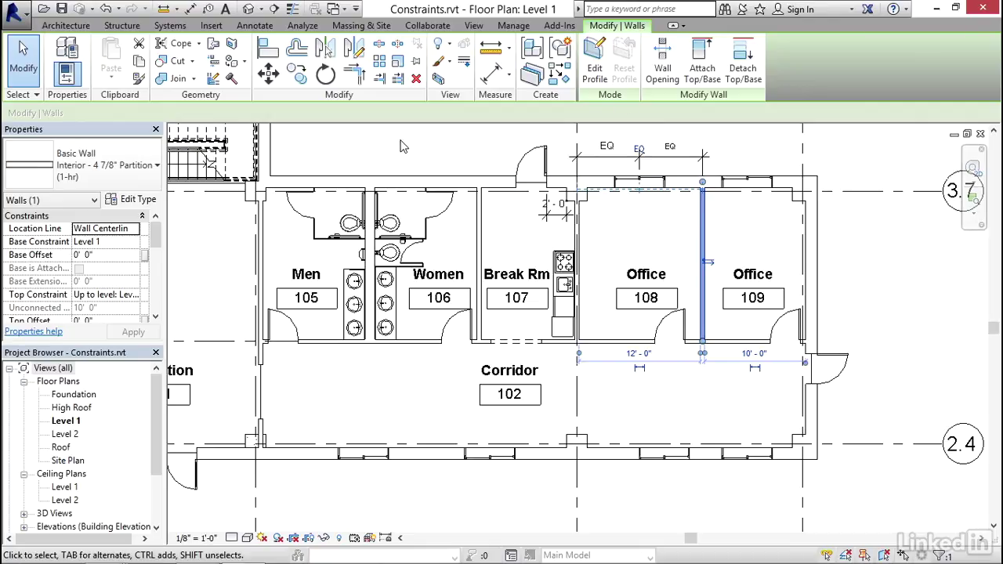
Align the south corridor window to Office 108's window centreline and lock the alignment.
{"action": "left_click", "coordinate": [268, 53]}
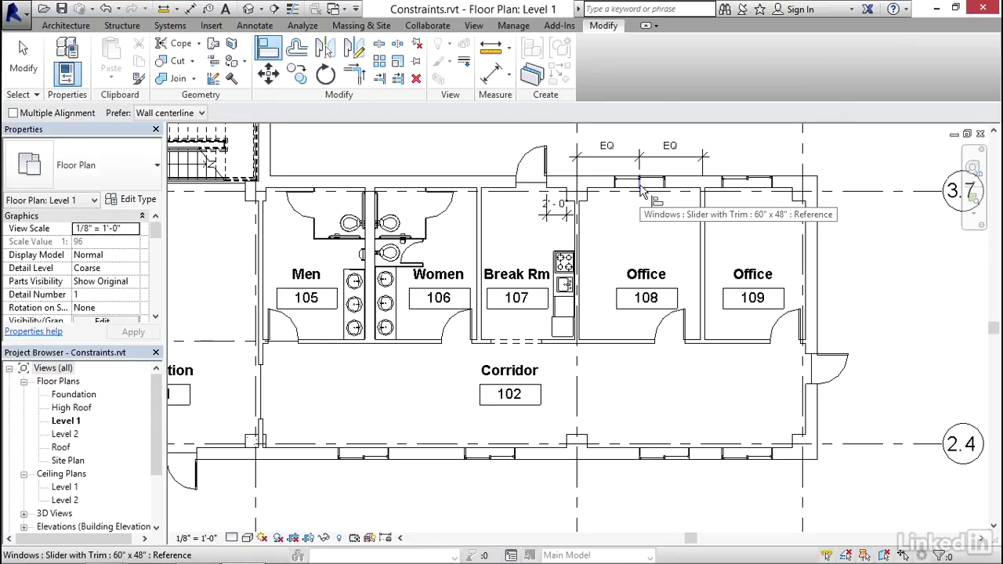
{"action": "left_click", "coordinate": [640, 190]}
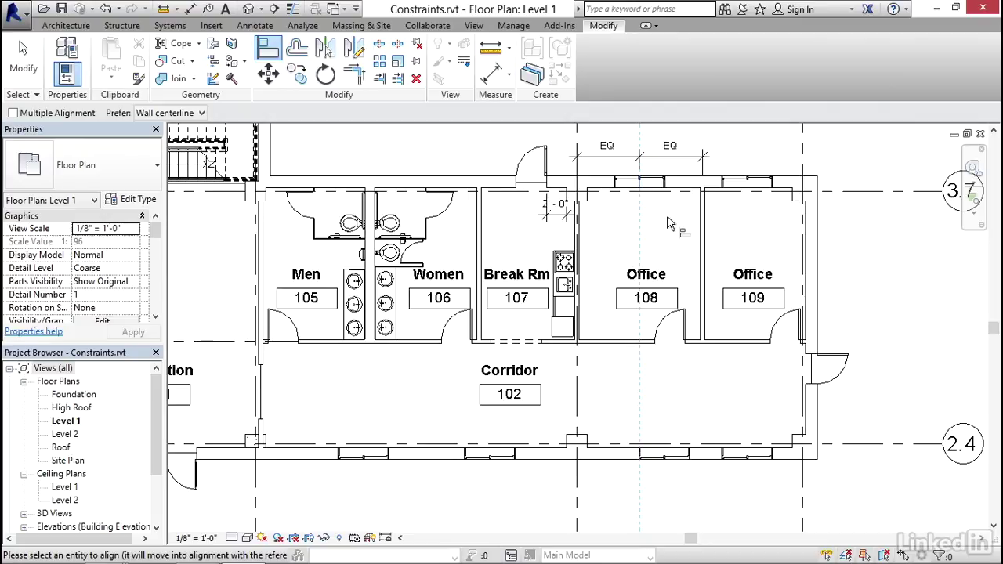
{"action": "left_click", "coordinate": [664, 456]}
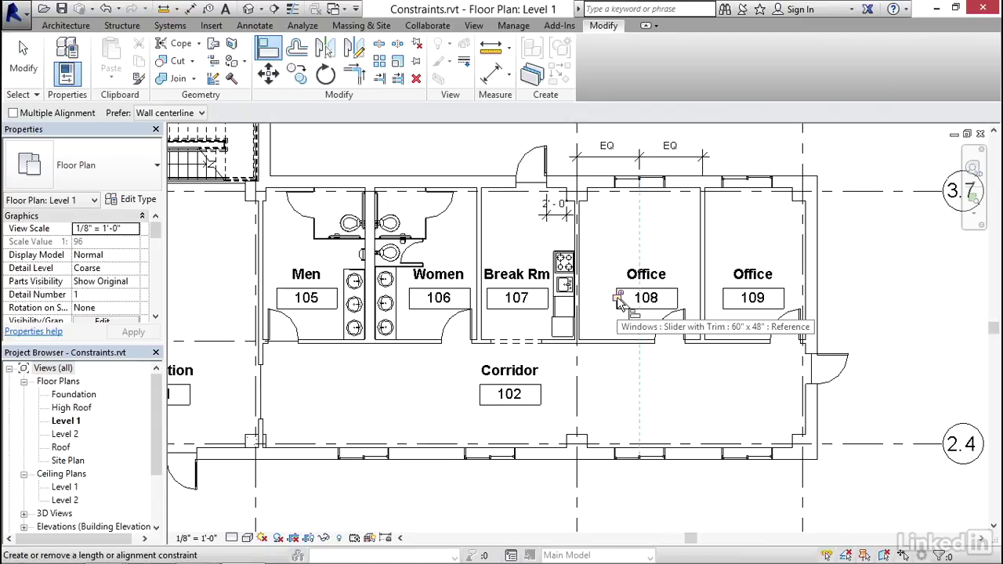
{"action": "left_click", "coordinate": [618, 299]}
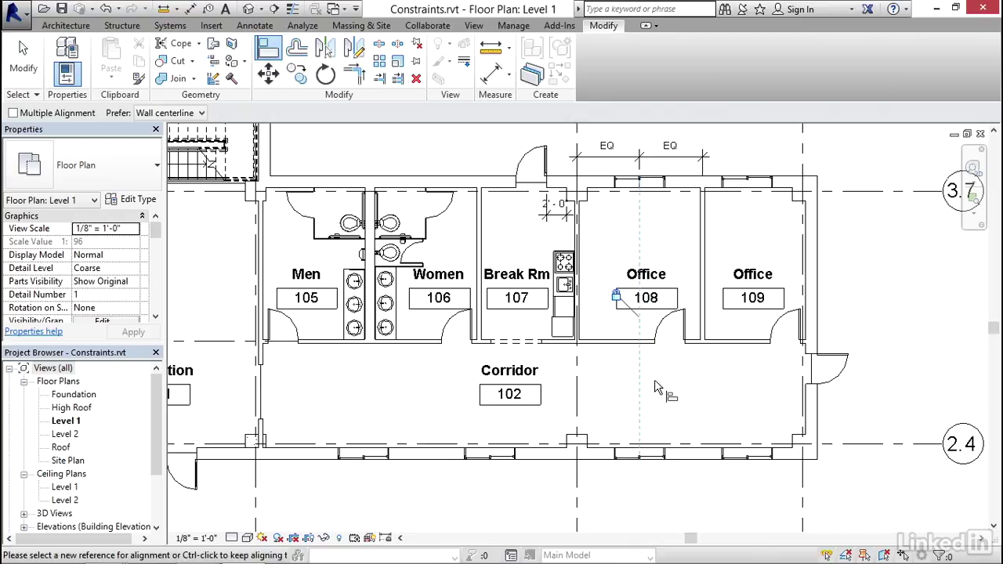
{"action": "left_click", "coordinate": [17, 67]}
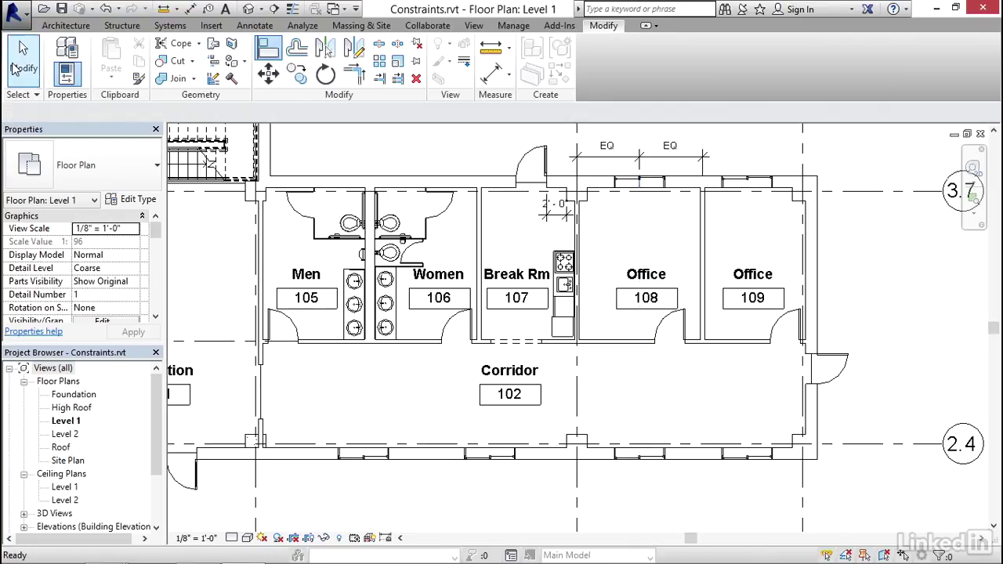
Drag the Offices 108/109 partition left so both offices measure 11'-0".
{"action": "left_click", "coordinate": [710, 239]}
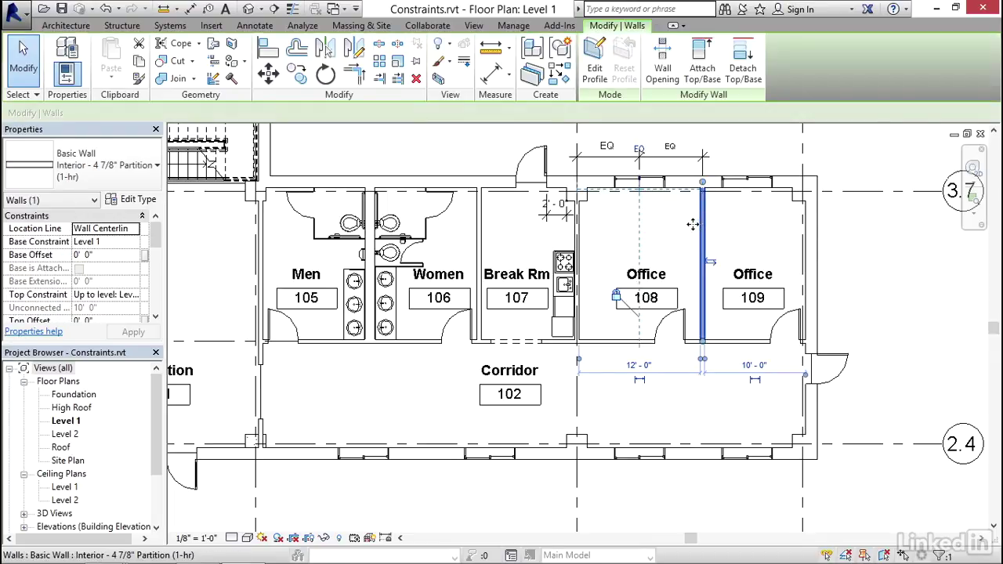
{"action": "left_click_drag", "start_coordinate": [692, 225], "coordinate": [692, 228]}
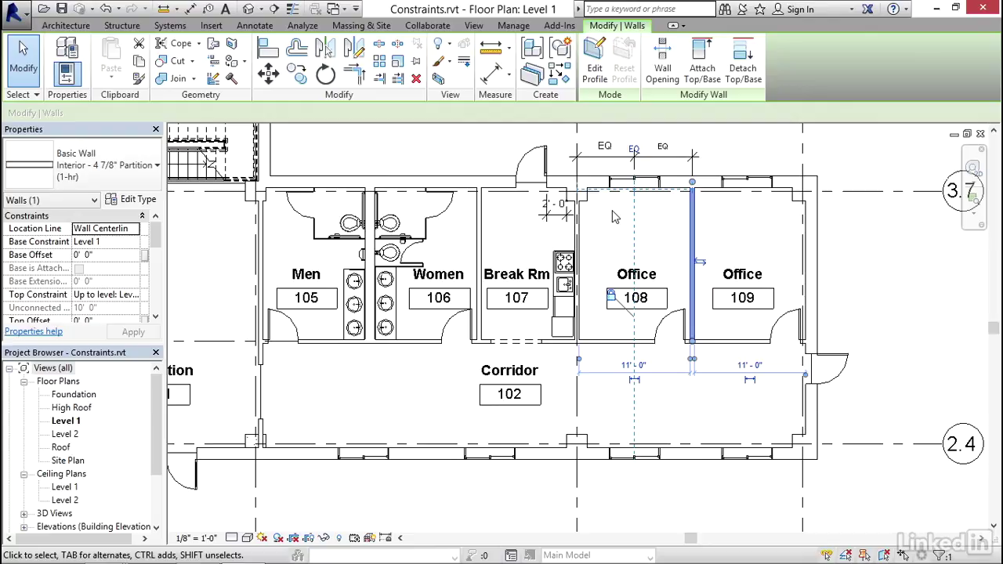
{"action": "middle_click_drag", "start_coordinate": [335, 321], "coordinate": [874, 325]}
Start an aligned dimension that measures walls at Center of core.
{"action": "scroll", "coordinate": [517, 266], "scroll_direction": "down", "scroll_amount": 1}
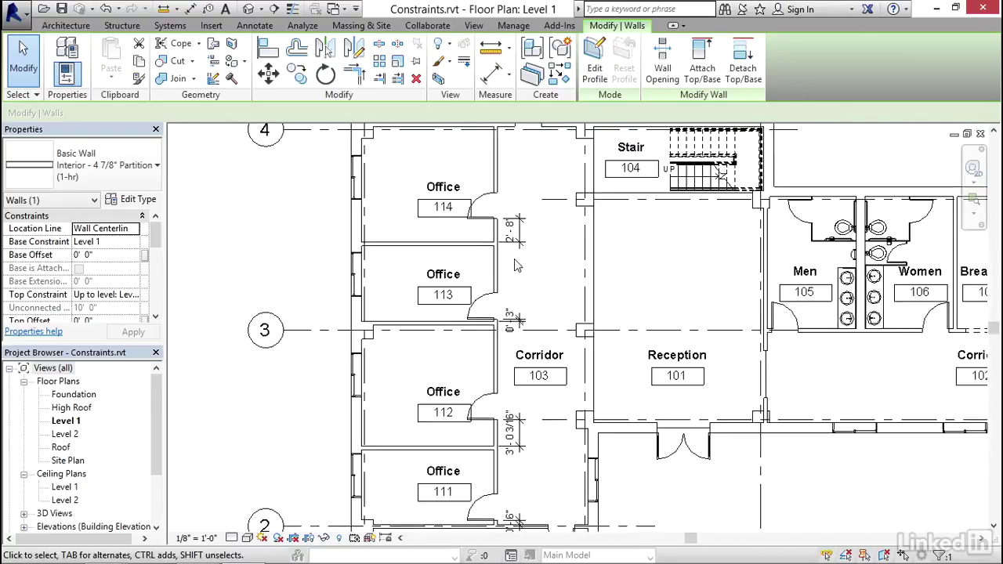
{"action": "scroll", "coordinate": [517, 266], "scroll_direction": "down", "scroll_amount": 1}
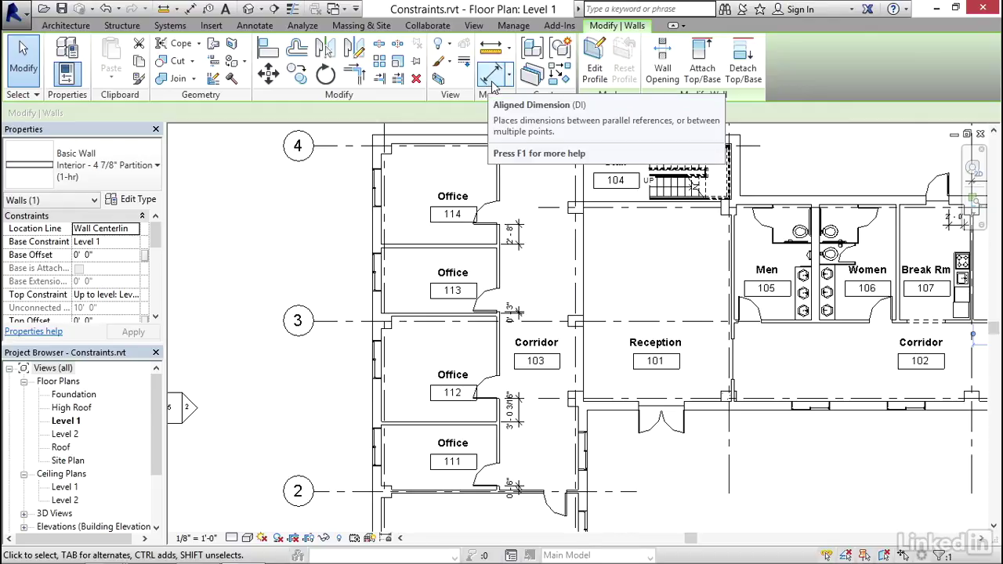
{"action": "left_click", "coordinate": [490, 72]}
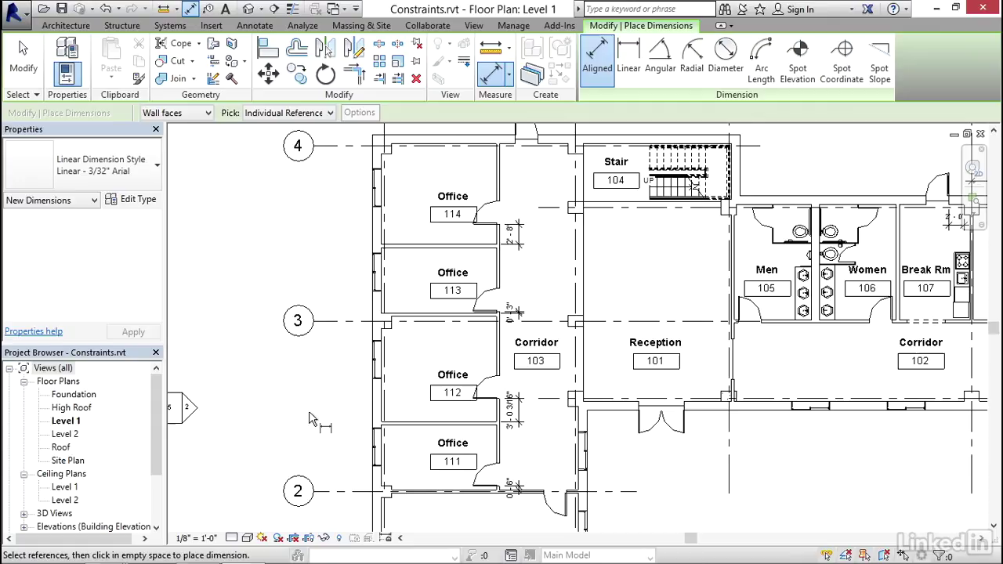
{"action": "left_click", "coordinate": [204, 115]}
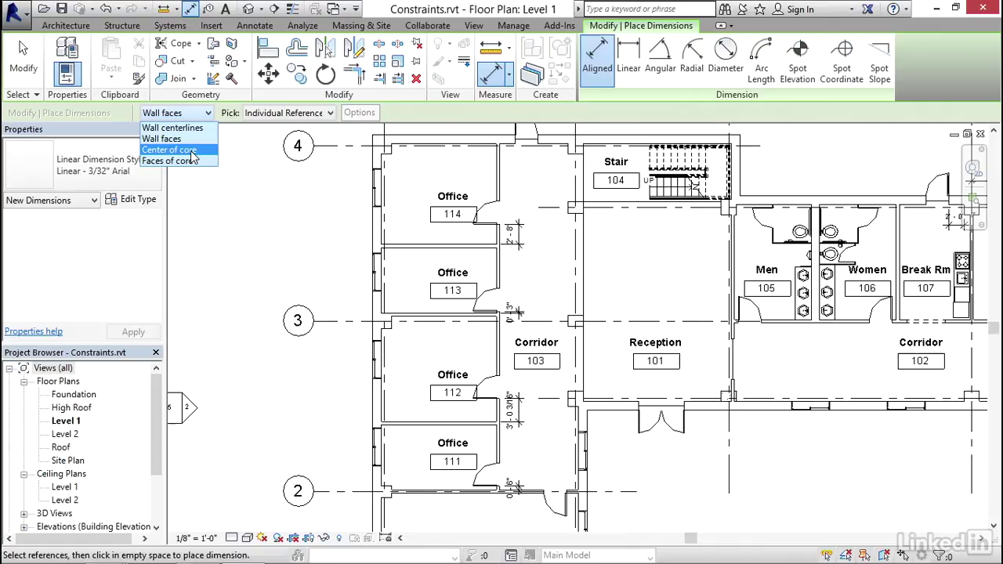
{"action": "left_click", "coordinate": [188, 150]}
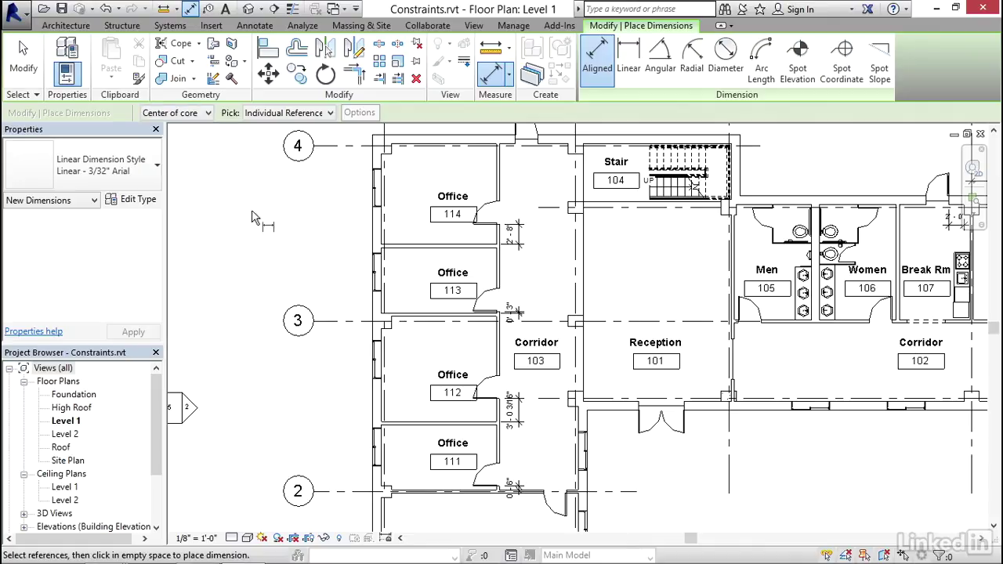
Dimension the five walls from grid 2 to grid 4 and make the string EQ.
{"action": "left_click", "coordinate": [407, 495]}
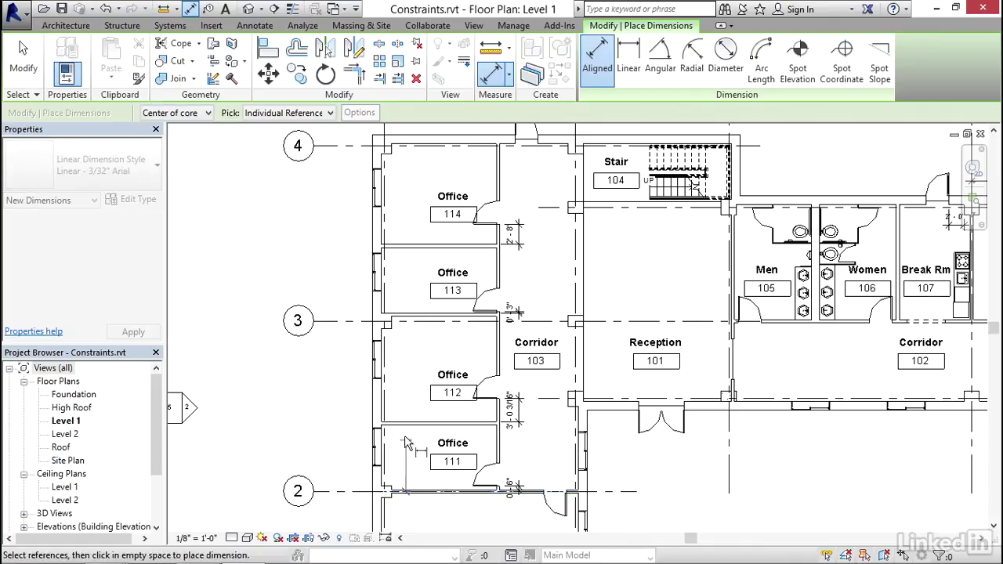
{"action": "left_click", "coordinate": [403, 424]}
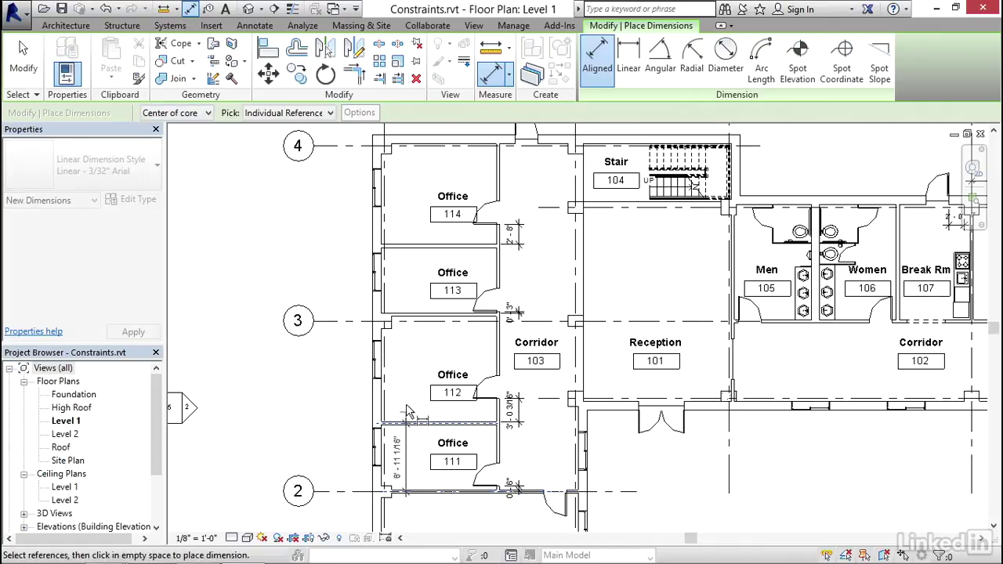
{"action": "left_click", "coordinate": [405, 321]}
{"action": "left_click", "coordinate": [413, 250]}
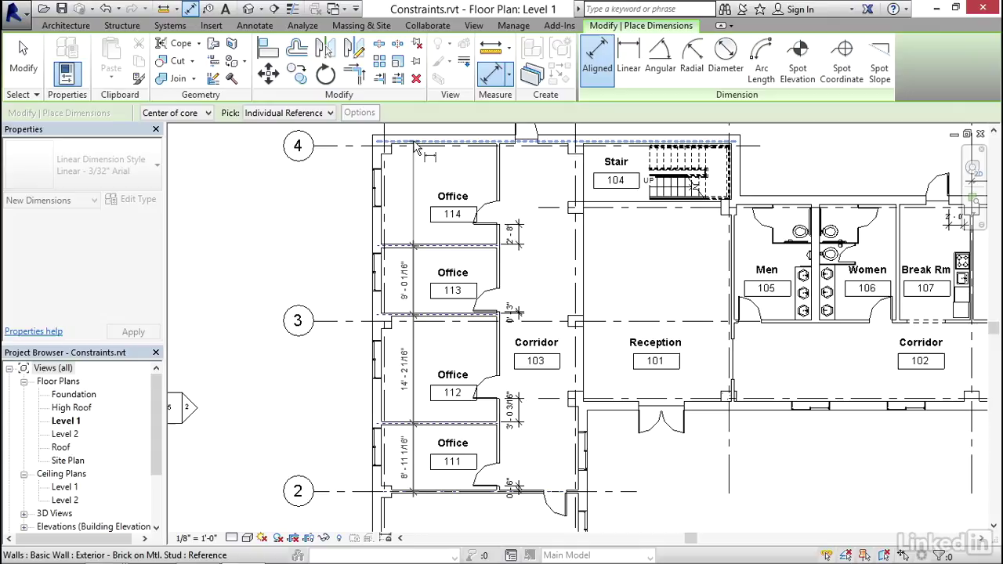
{"action": "left_click", "coordinate": [416, 148]}
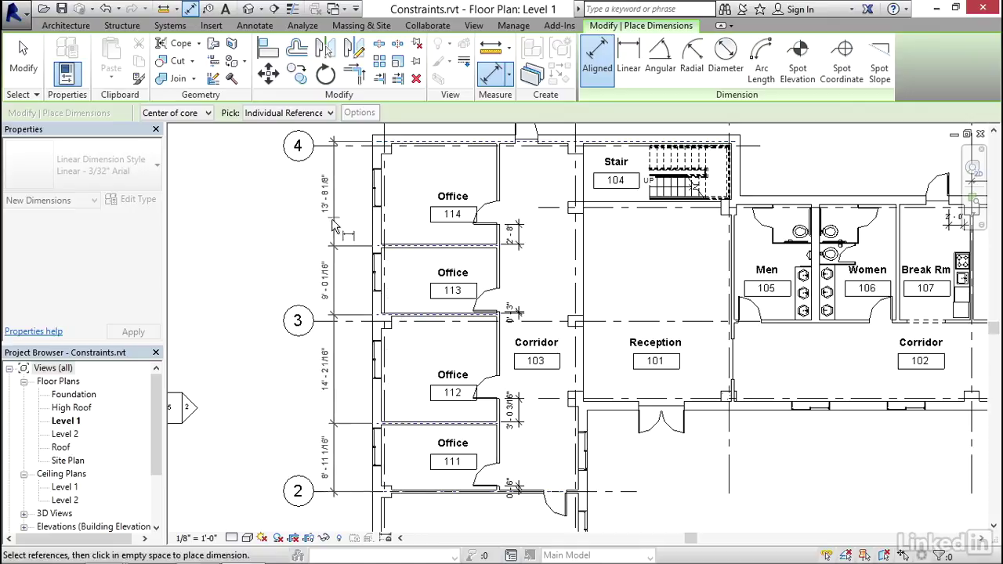
{"action": "left_click", "coordinate": [280, 249]}
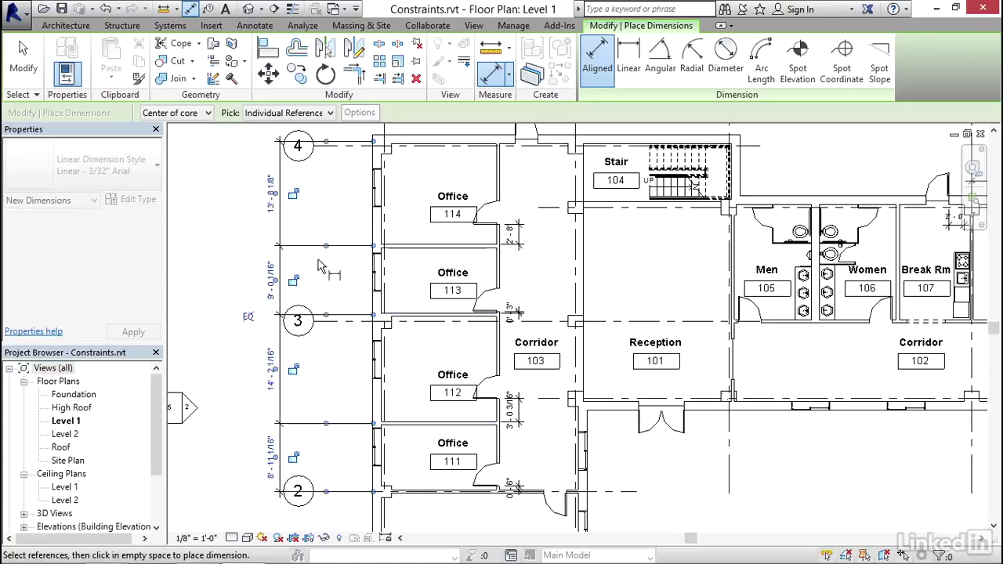
{"action": "left_click", "coordinate": [247, 316]}
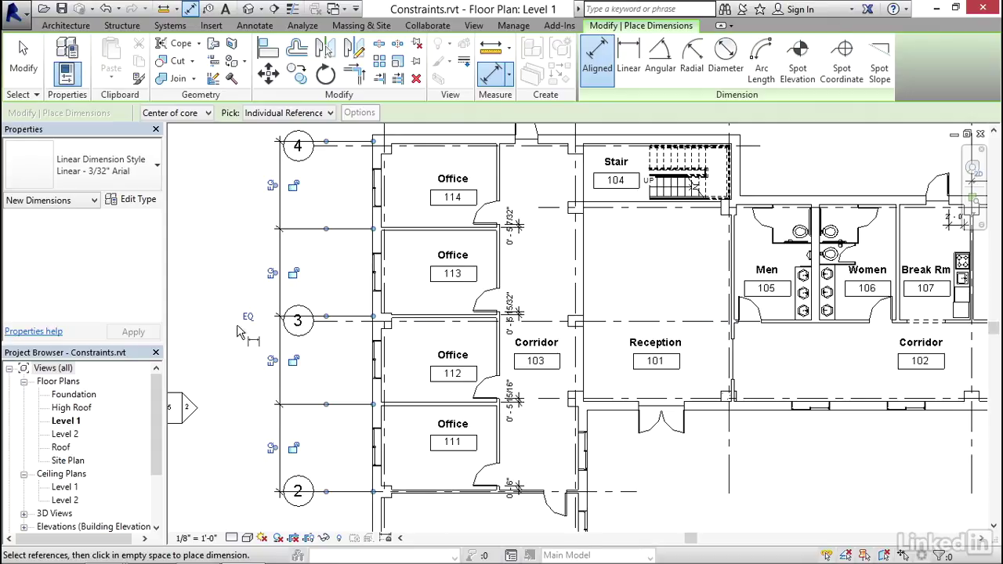
{"action": "key", "text": "Escape"}
{"action": "key", "text": "Escape"}
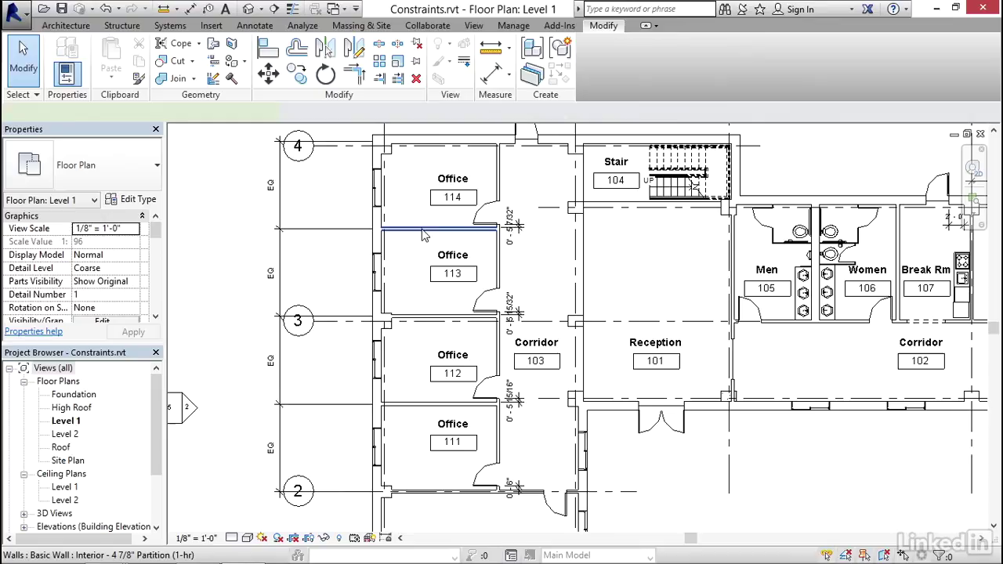
{"action": "left_click", "coordinate": [423, 230]}
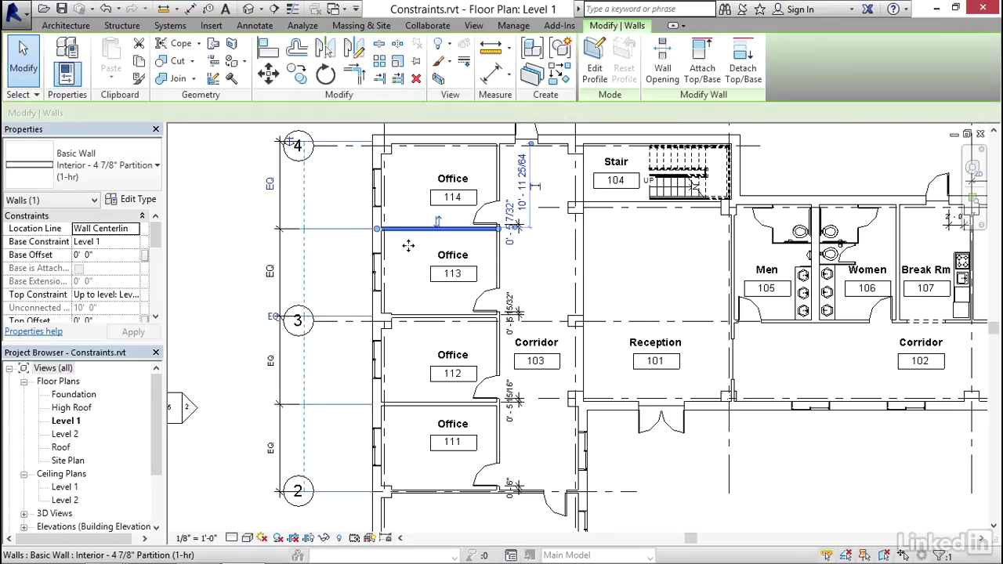
{"action": "left_click_drag", "start_coordinate": [410, 248], "coordinate": [400, 259]}
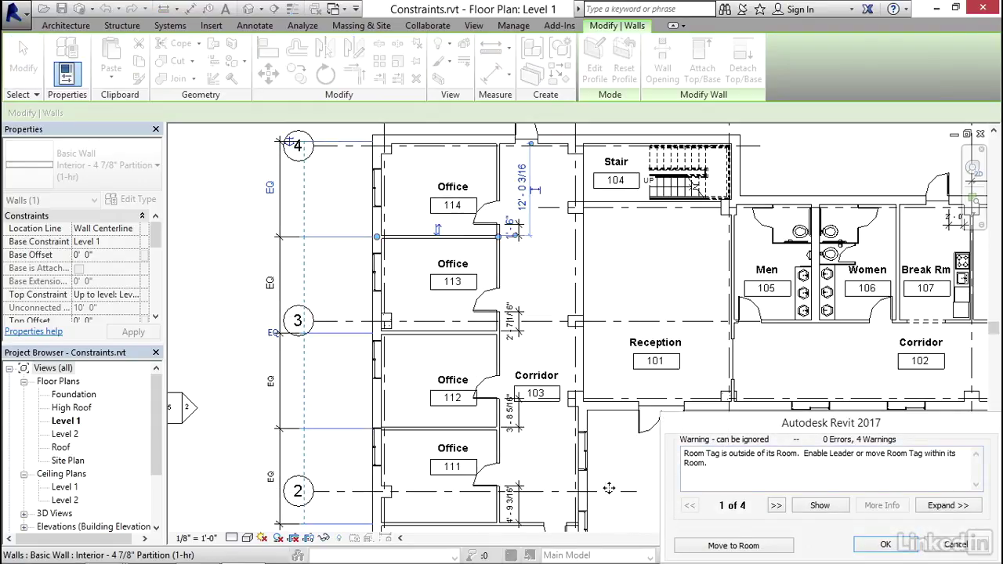
{"action": "left_click", "coordinate": [951, 548]}
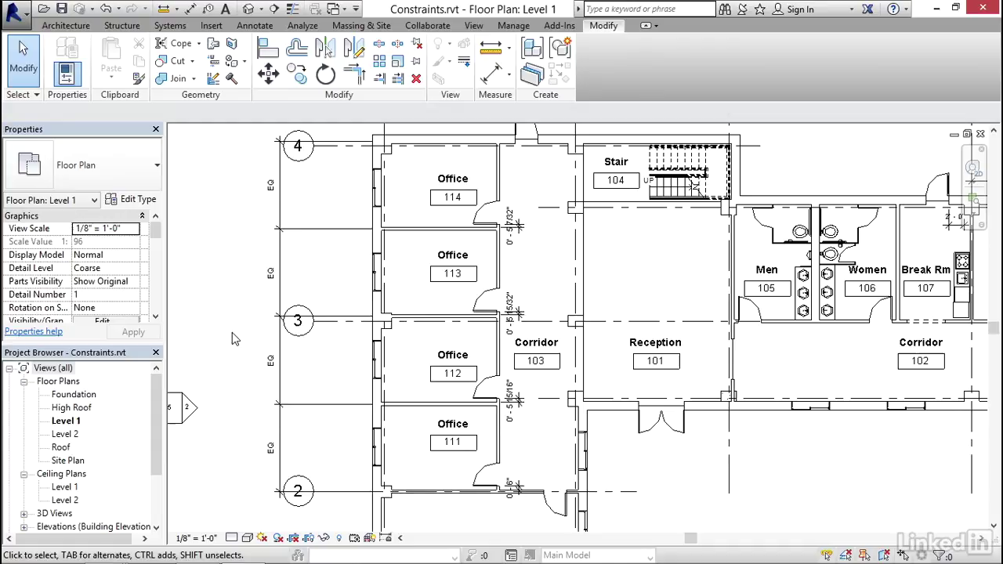
Set the office dimension string's Equality Display to Value, showing 11'-5 11/32" segments.
{"action": "left_click", "coordinate": [292, 263]}
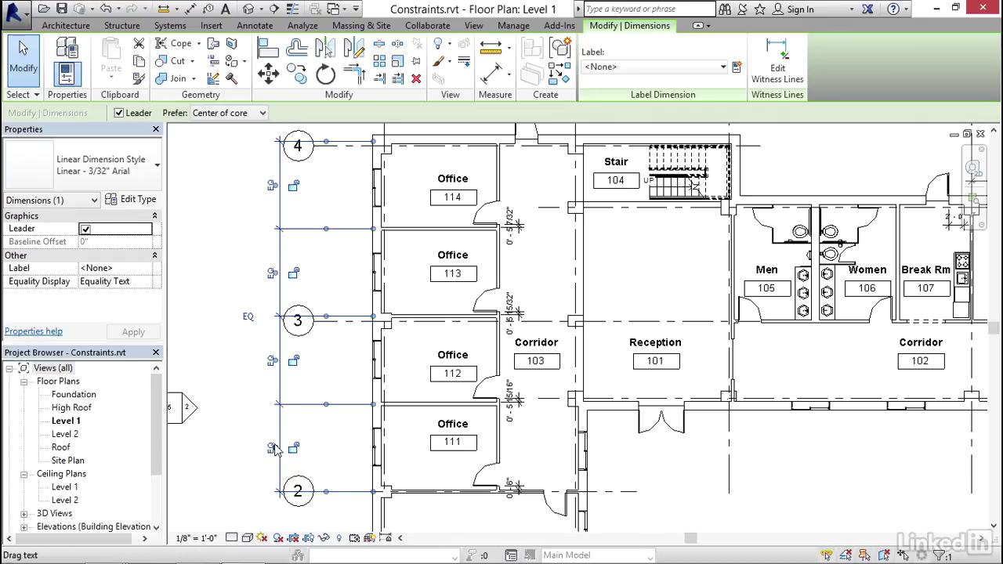
{"action": "left_click", "coordinate": [146, 281]}
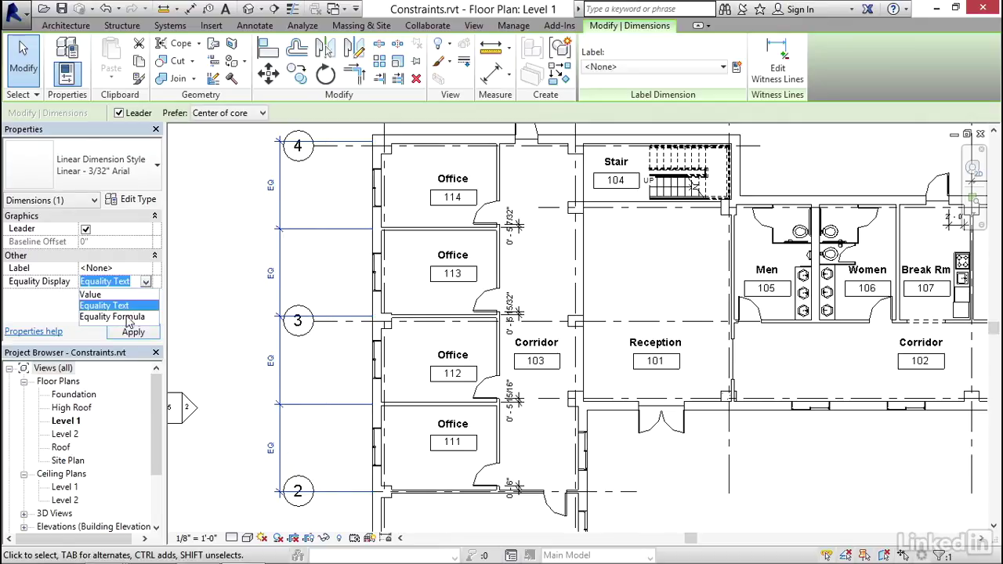
{"action": "left_click", "coordinate": [90, 295]}
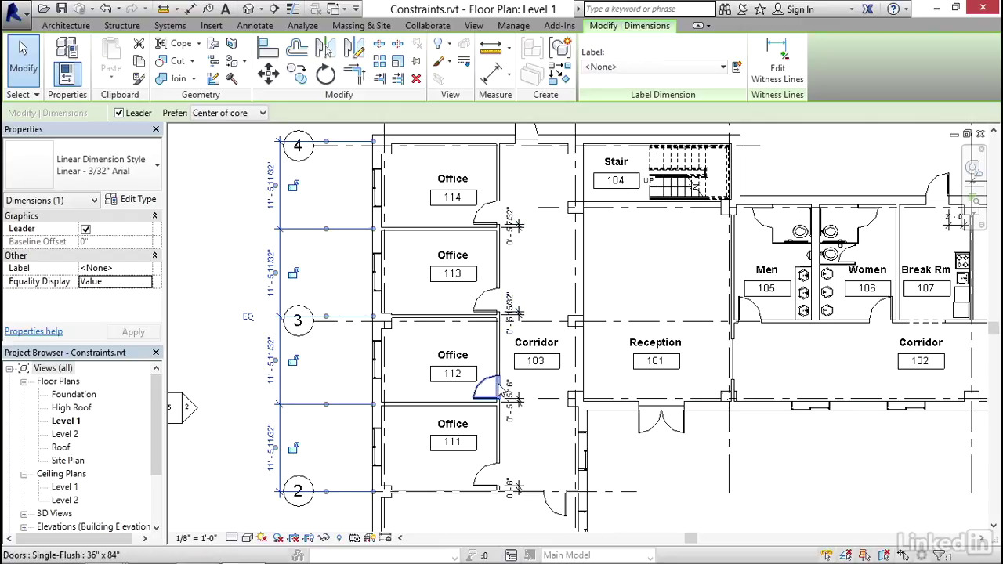
{"action": "key", "text": "Escape"}
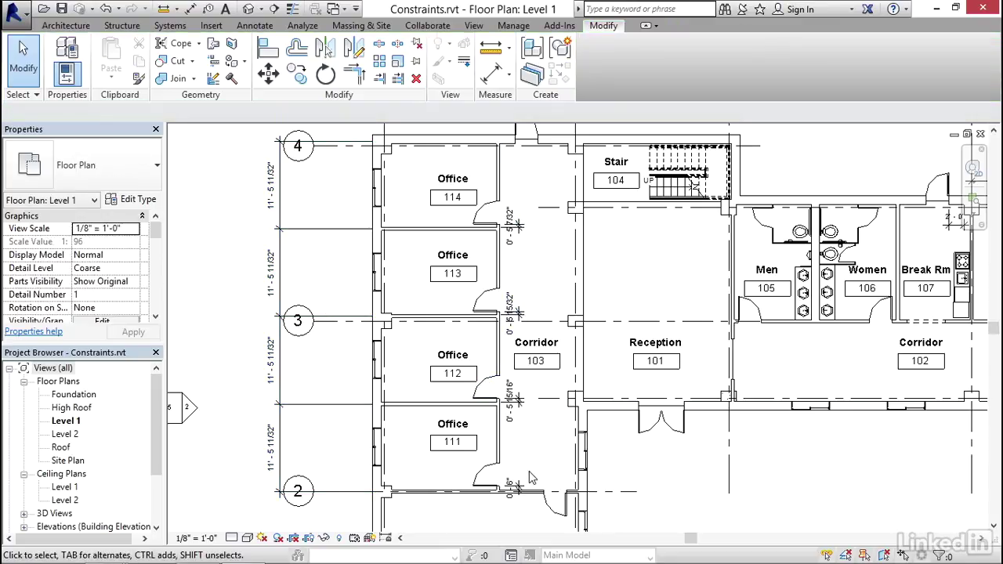
Label Office 111's 0' - 6" door-jamb dimension with a new global parameter, Typ Door Jamb.
{"action": "left_click", "coordinate": [539, 471]}
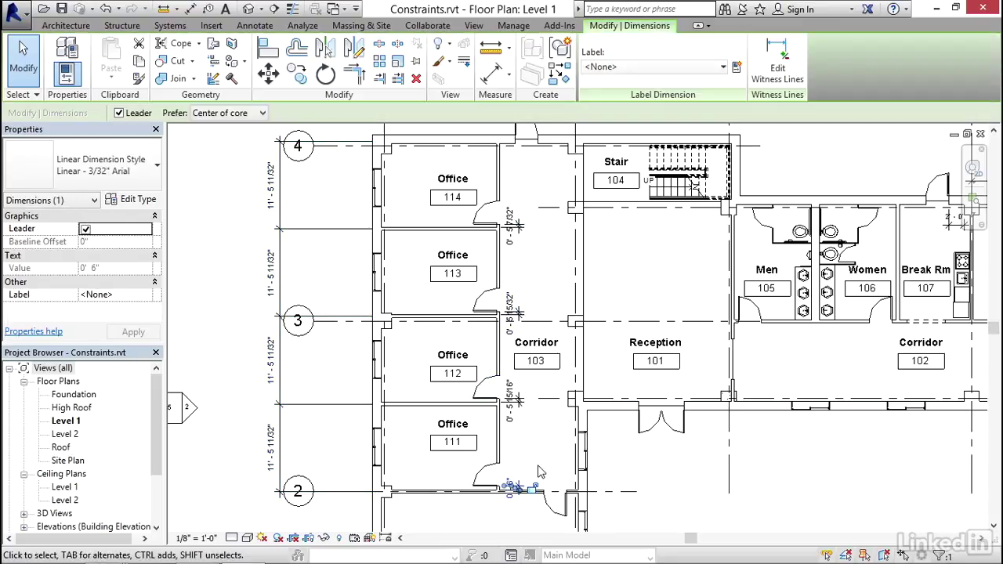
{"action": "left_click", "coordinate": [736, 72]}
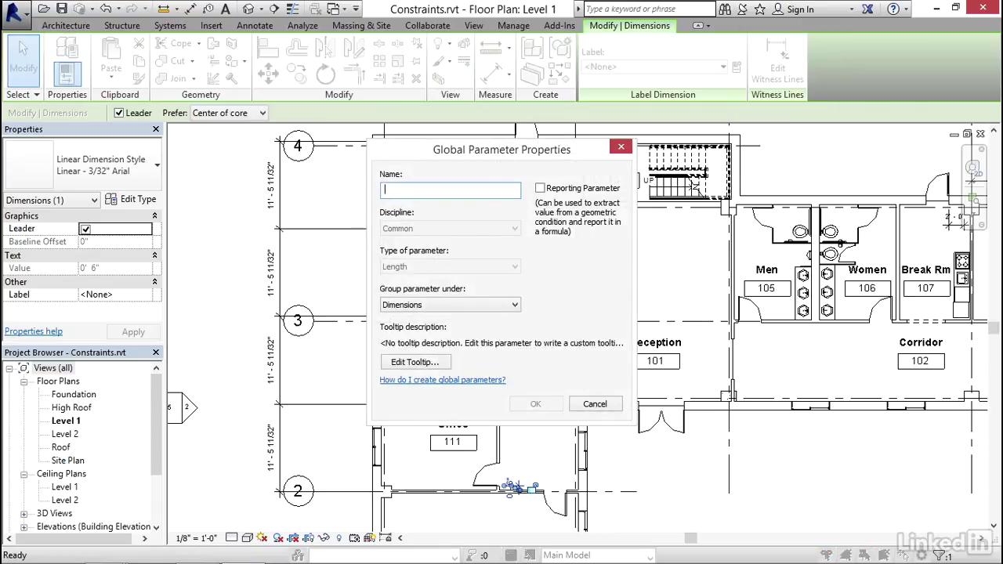
{"action": "type", "text": "Typ Door Jamb"}
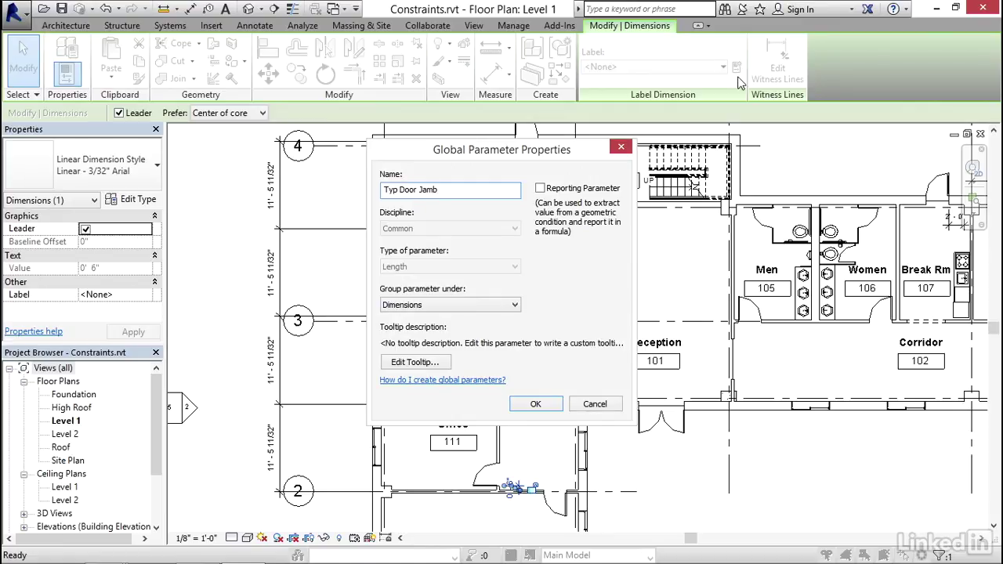
{"action": "left_click", "coordinate": [535, 404]}
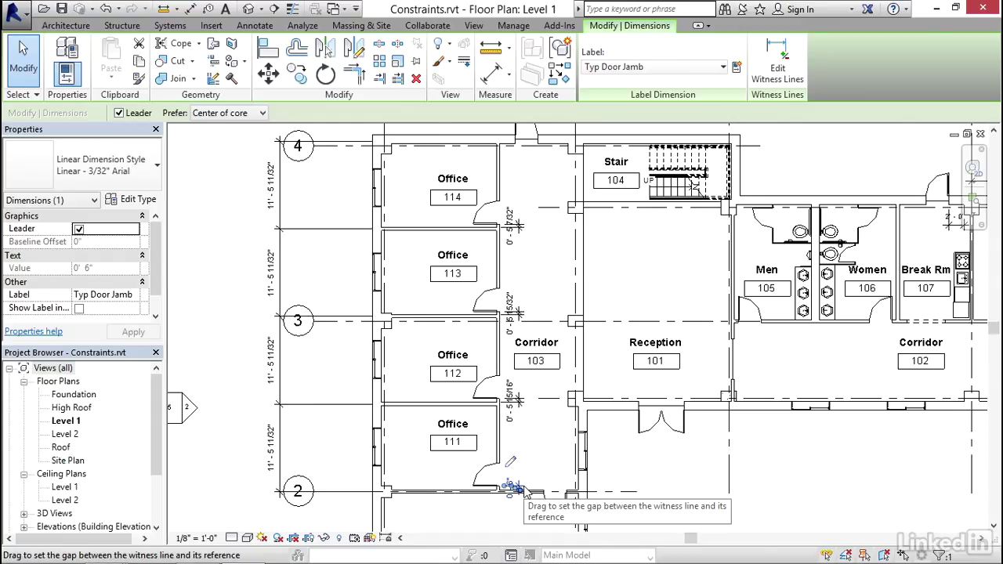
Label the door-jamb dimensions at Offices 112, 113 and 114 with Typ Door Jamb.
{"action": "left_click", "coordinate": [512, 399]}
{"action": "left_click", "coordinate": [510, 307], "text": "ctrl"}
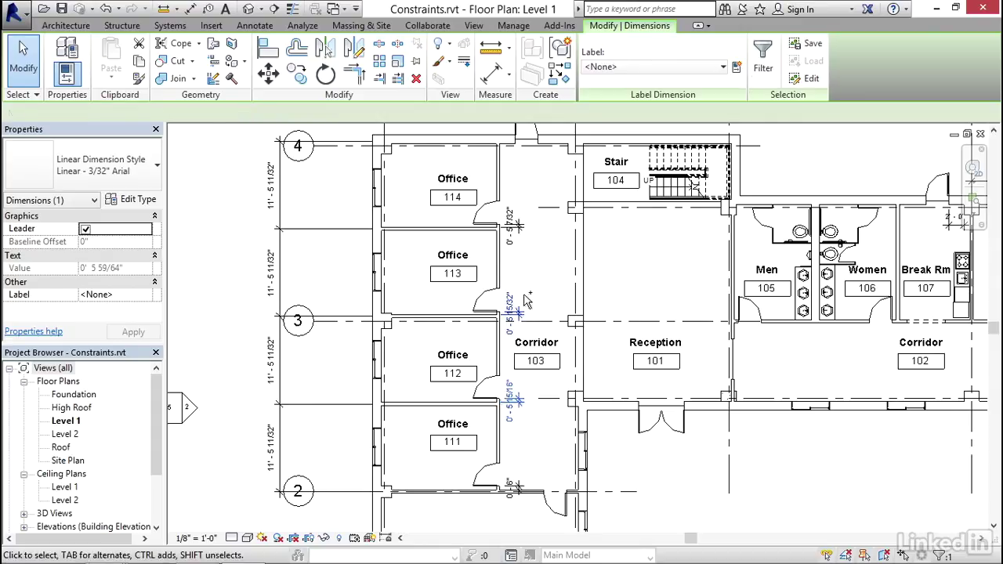
{"action": "left_click", "coordinate": [511, 225], "text": "ctrl"}
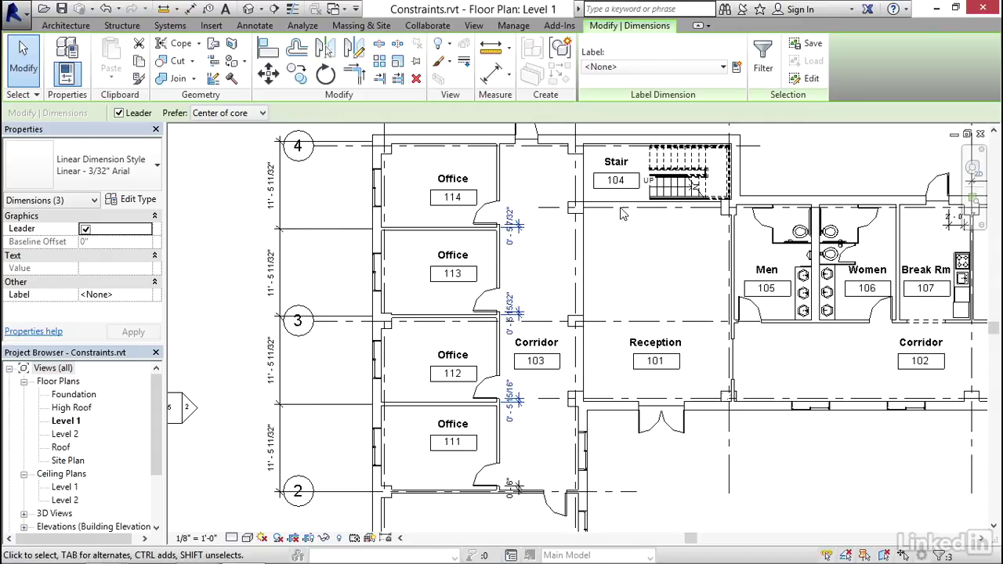
{"action": "left_click", "coordinate": [704, 68]}
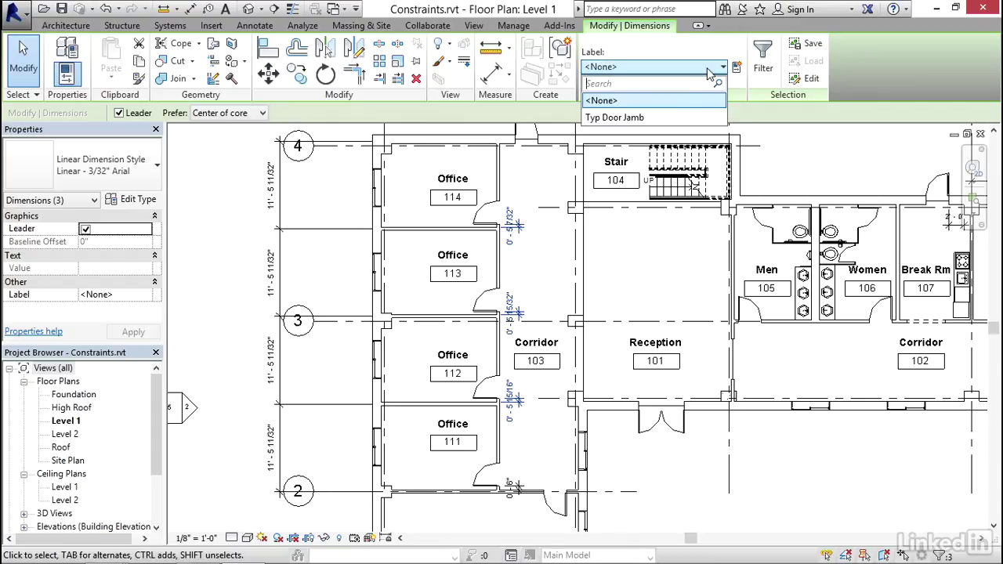
{"action": "left_click", "coordinate": [623, 119]}
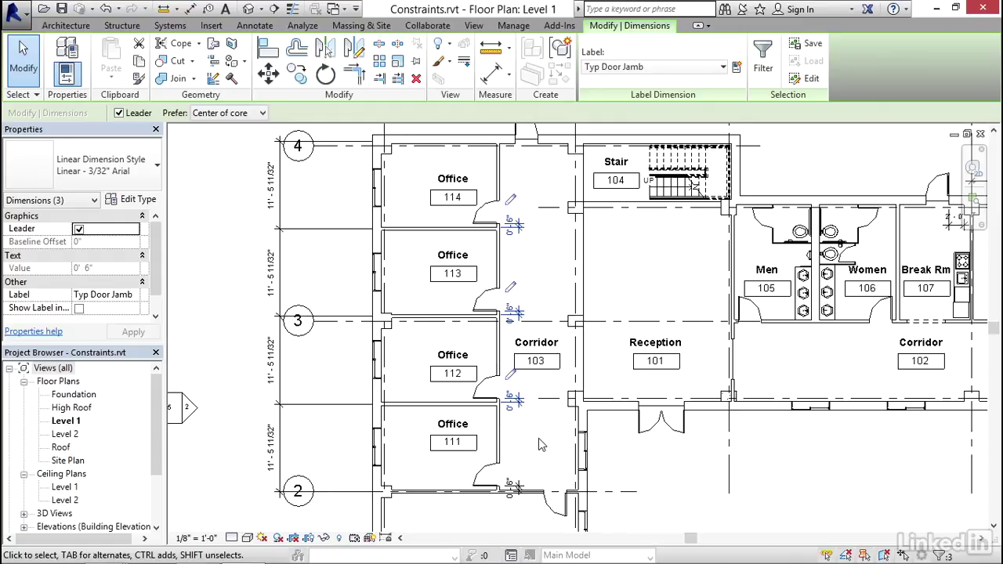
Change Typ Door Jamb to 8" in Global Parameters, then select the wall between Offices 111 and 112.
{"action": "left_click", "coordinate": [510, 288]}
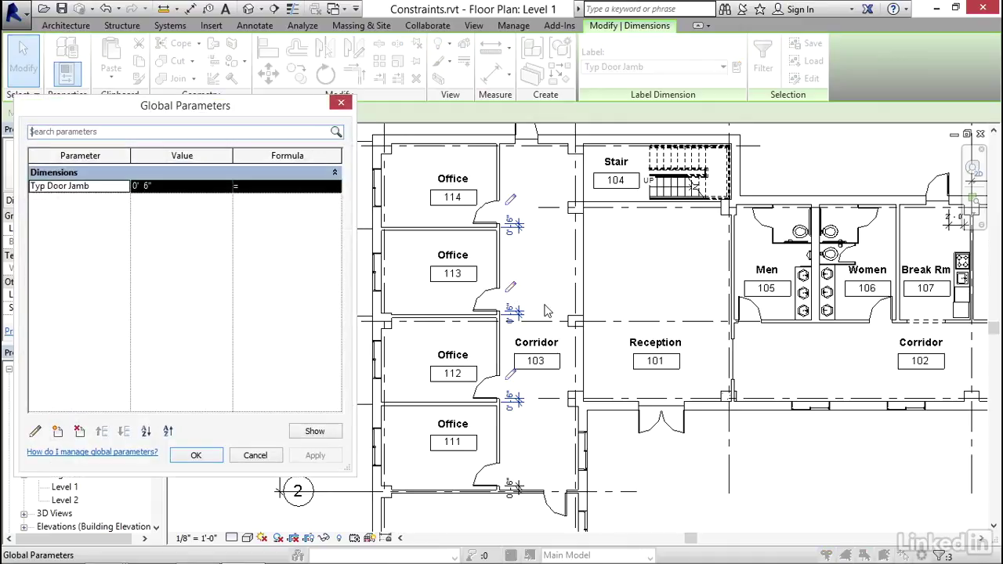
{"action": "left_click", "coordinate": [182, 186]}
{"action": "type", "text": "8\""}
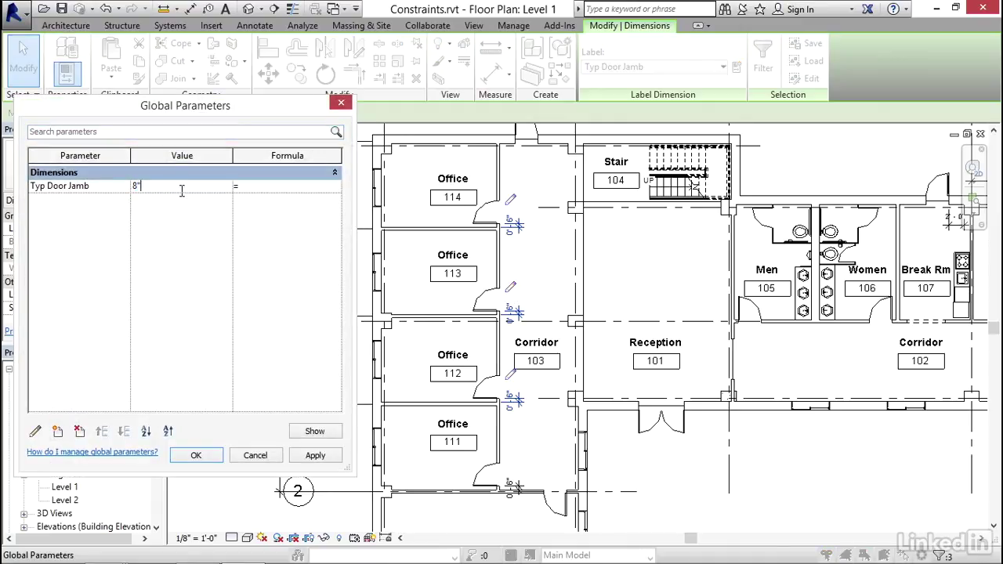
{"action": "key", "text": "Tab"}
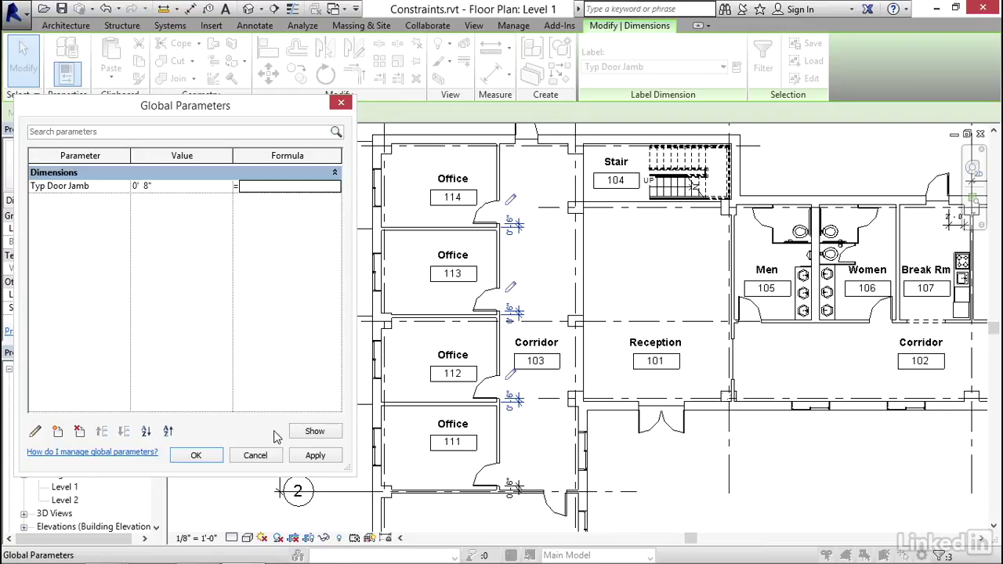
{"action": "left_click", "coordinate": [305, 455]}
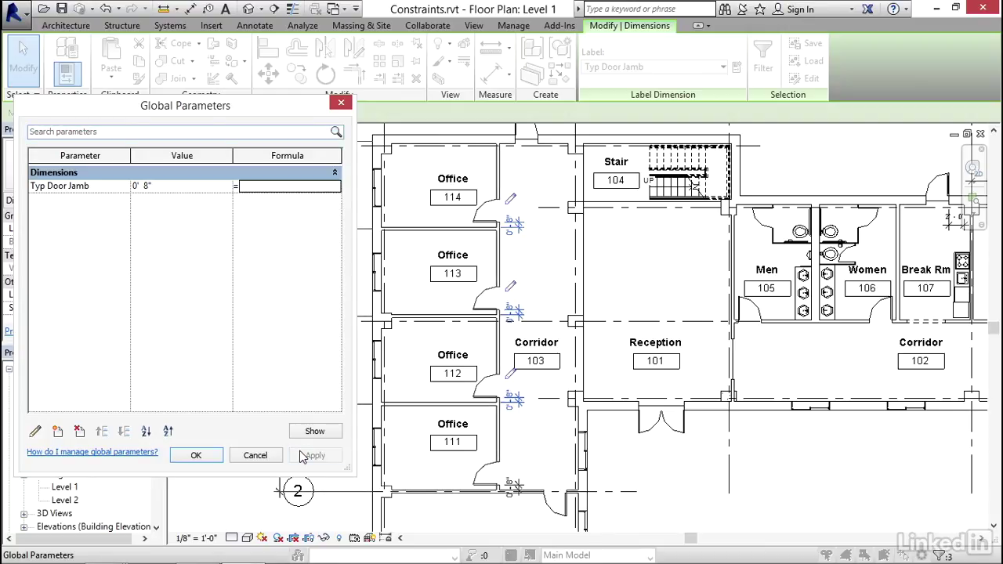
{"action": "left_click", "coordinate": [209, 460]}
{"action": "left_click", "coordinate": [405, 405]}
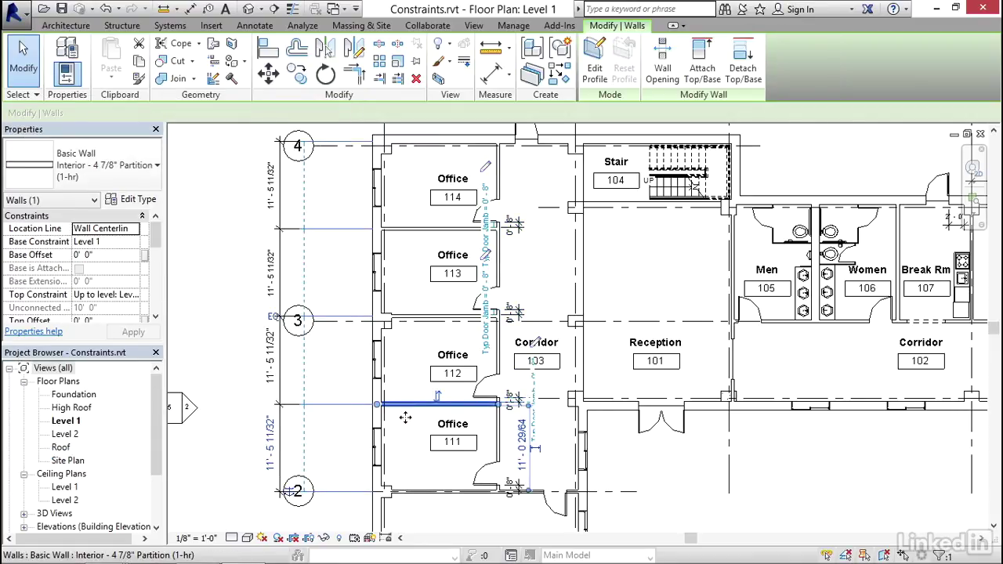
{"action": "left_click_drag", "start_coordinate": [405, 419], "coordinate": [398, 420]}
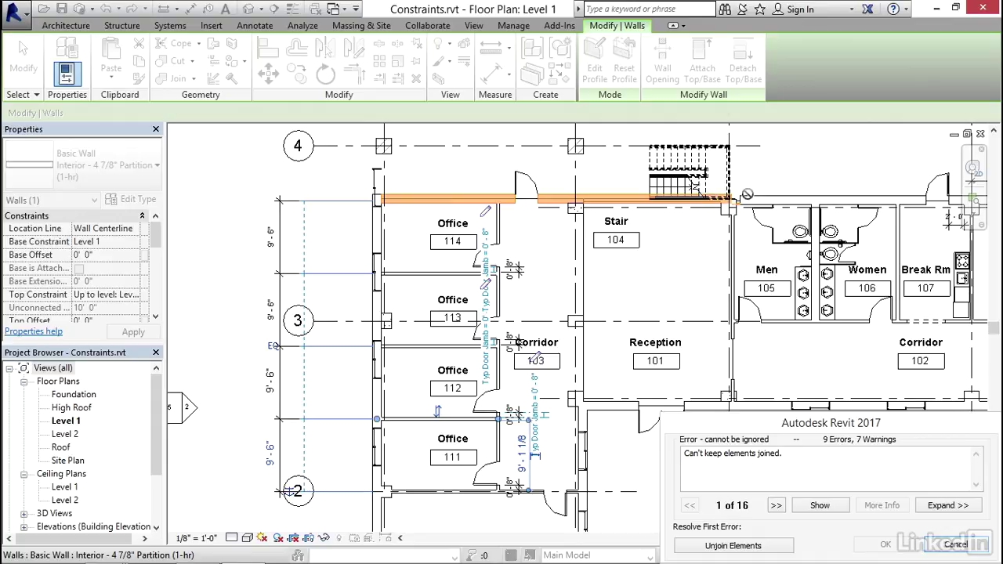
{"action": "left_click", "coordinate": [974, 551]}
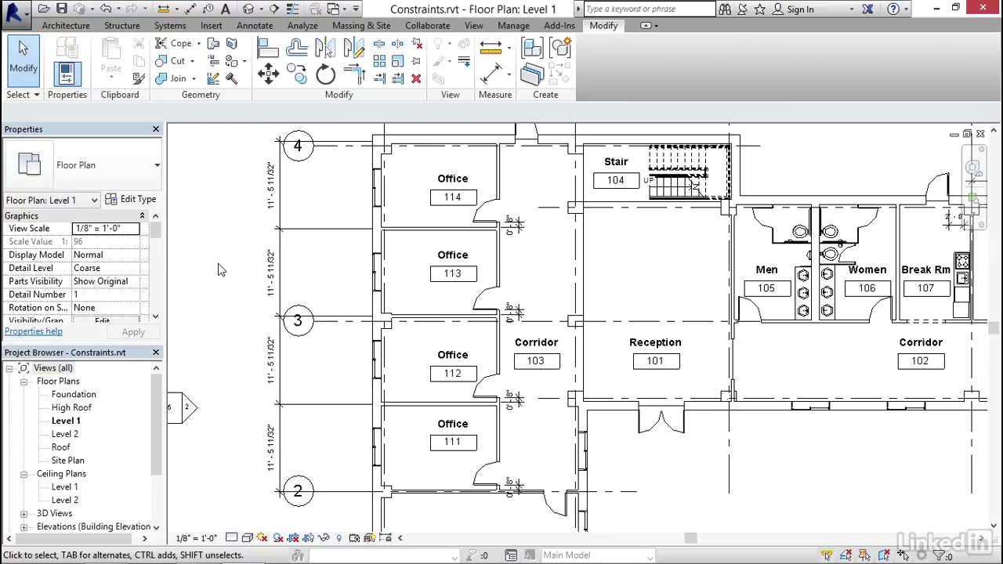
Delete the EQ dimension string left of the offices, dismiss the warning, and fit the plan.
{"action": "left_click", "coordinate": [312, 270]}
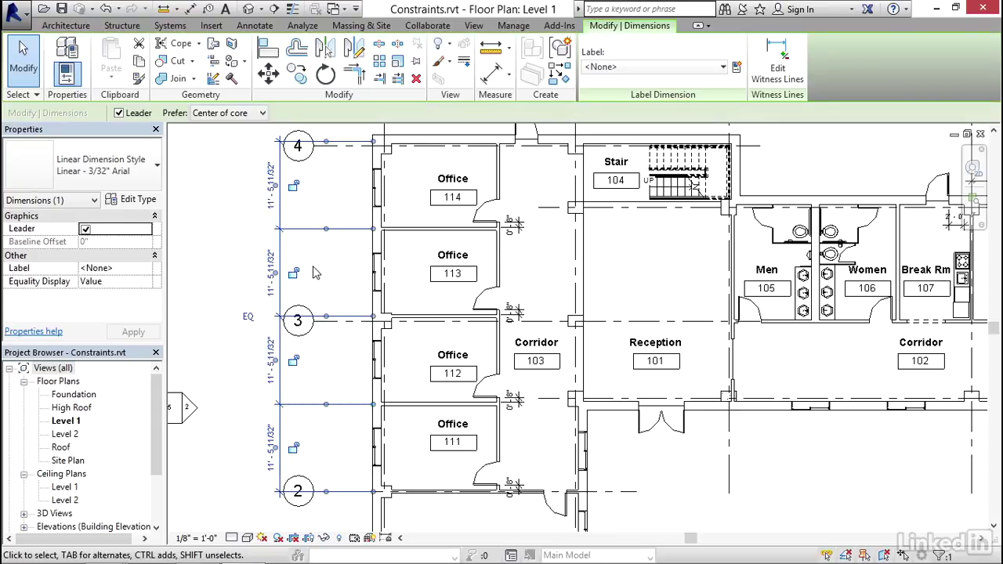
{"action": "key", "text": "Delete"}
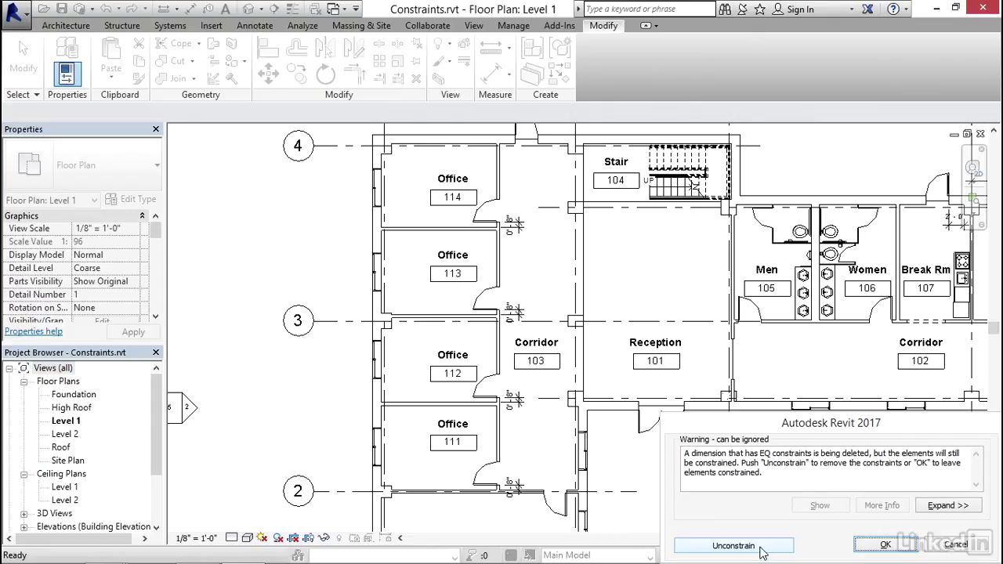
{"action": "left_click", "coordinate": [759, 547]}
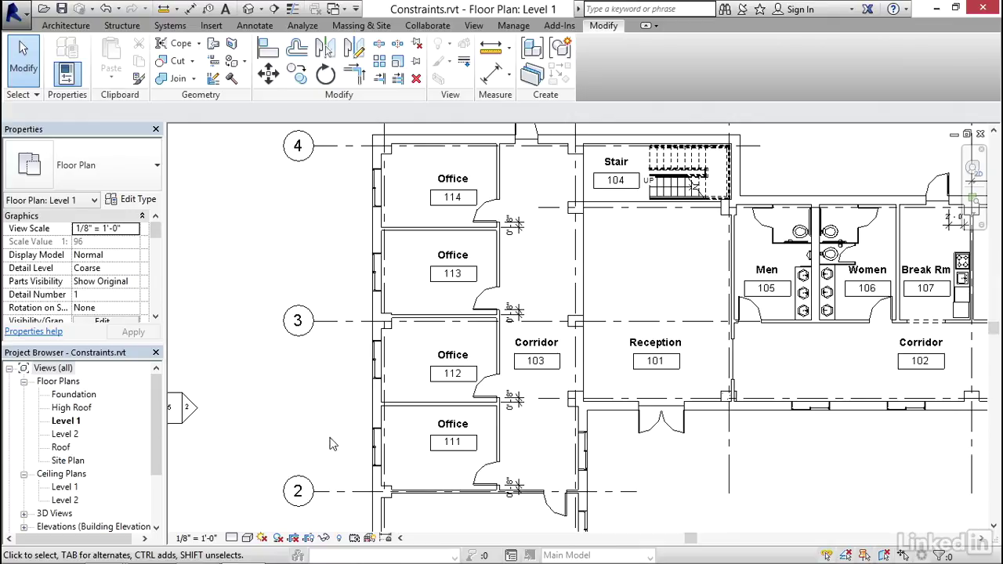
{"action": "scroll", "coordinate": [675, 460], "scroll_direction": "down", "scroll_amount": 2}
{"action": "middle_click_drag", "start_coordinate": [725, 462], "coordinate": [583, 415]}
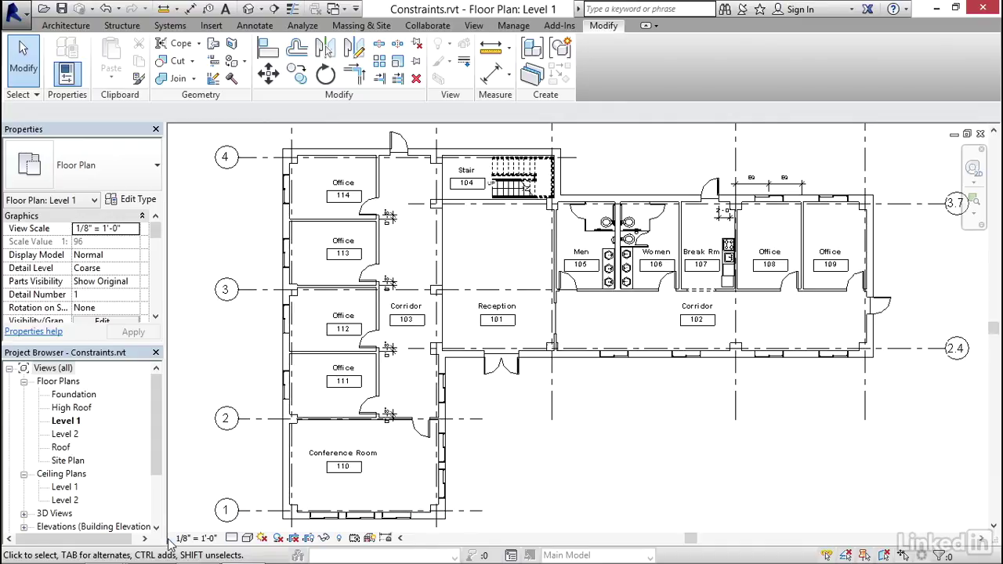
Turn on Reveal Constraints and inspect the EQ, Office 109 and corridor-wall alignment constraints.
{"action": "left_click", "coordinate": [385, 538]}
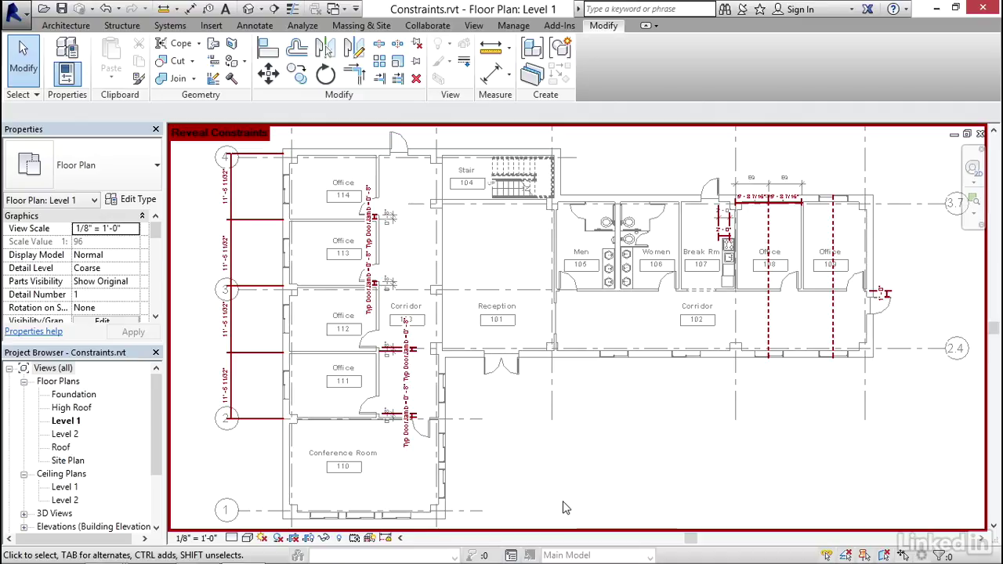
{"action": "left_click", "coordinate": [239, 250]}
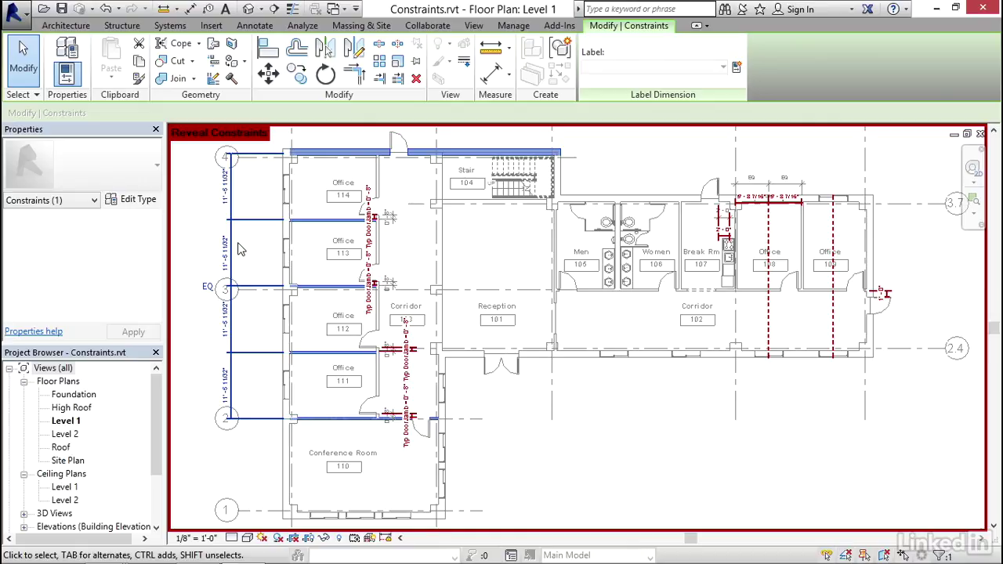
{"action": "left_click", "coordinate": [846, 398]}
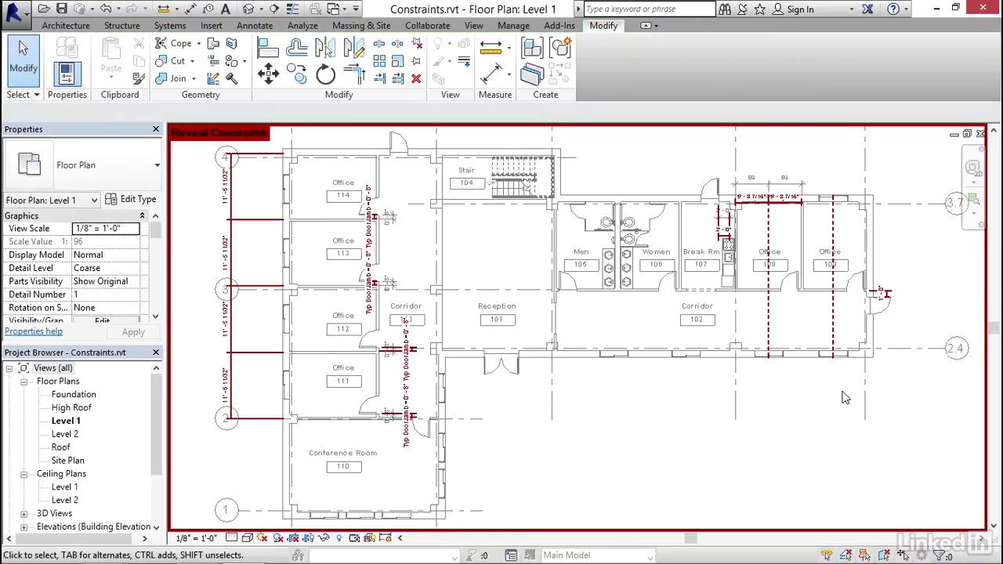
{"action": "left_click", "coordinate": [833, 314]}
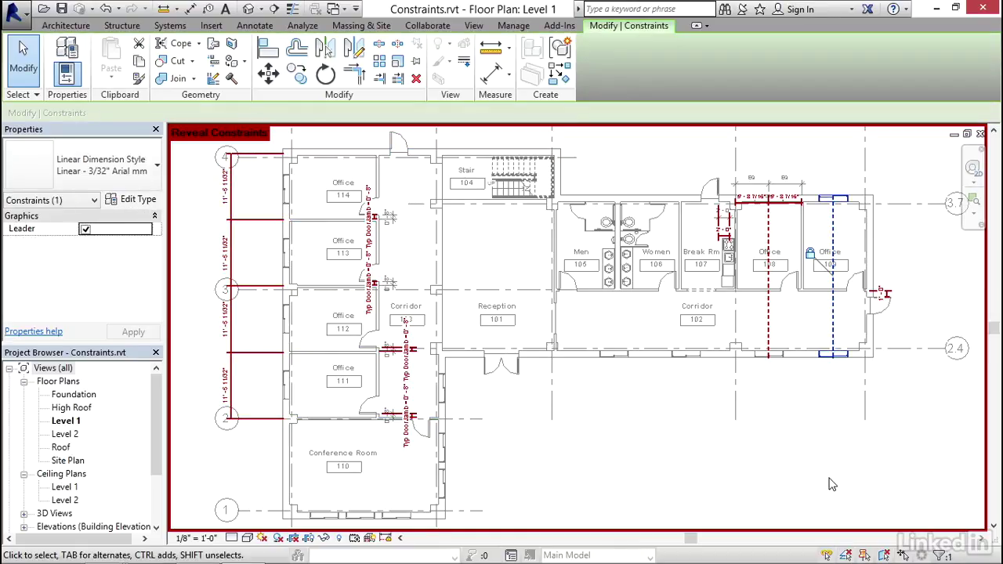
{"action": "left_click", "coordinate": [883, 293]}
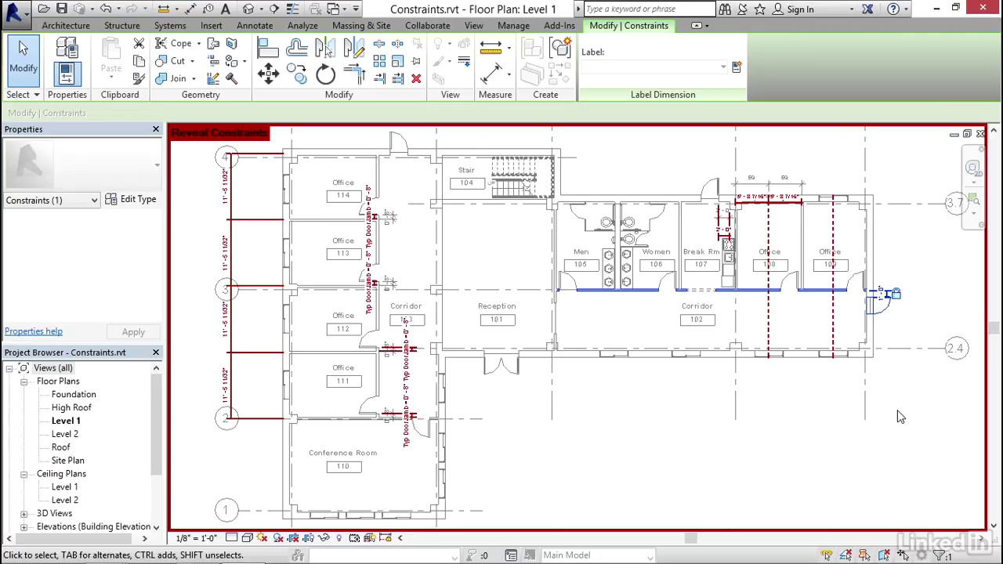
Delete the red alignment constraint running through Office 109.
{"action": "key", "text": "Escape"}
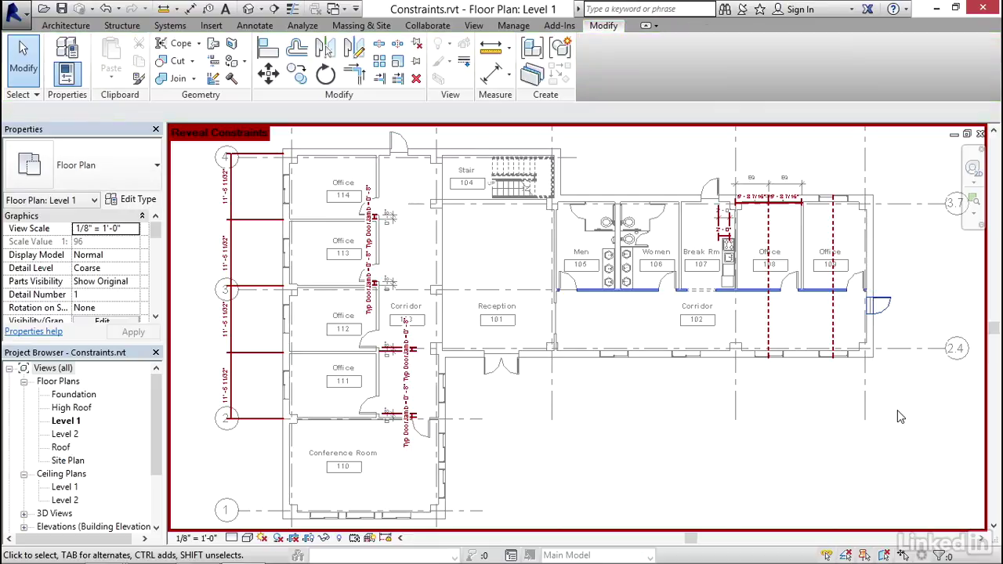
{"action": "left_click", "coordinate": [836, 317]}
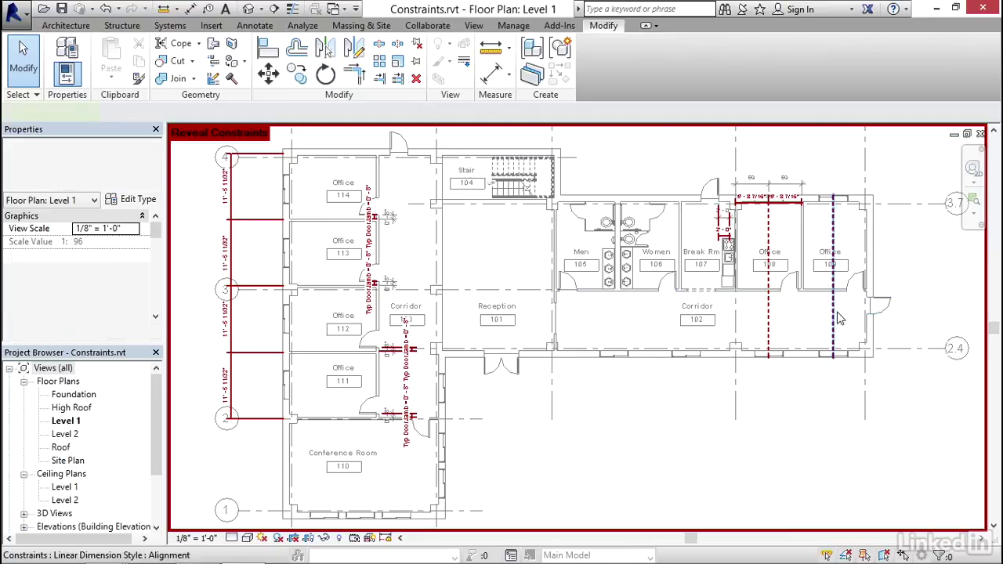
{"action": "left_click", "coordinate": [835, 317]}
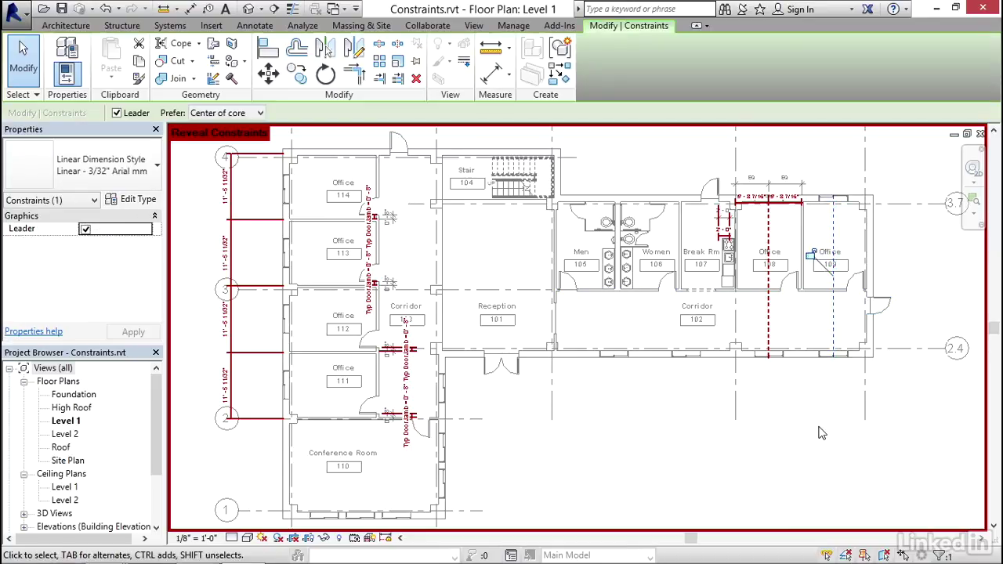
{"action": "key", "text": "Delete"}
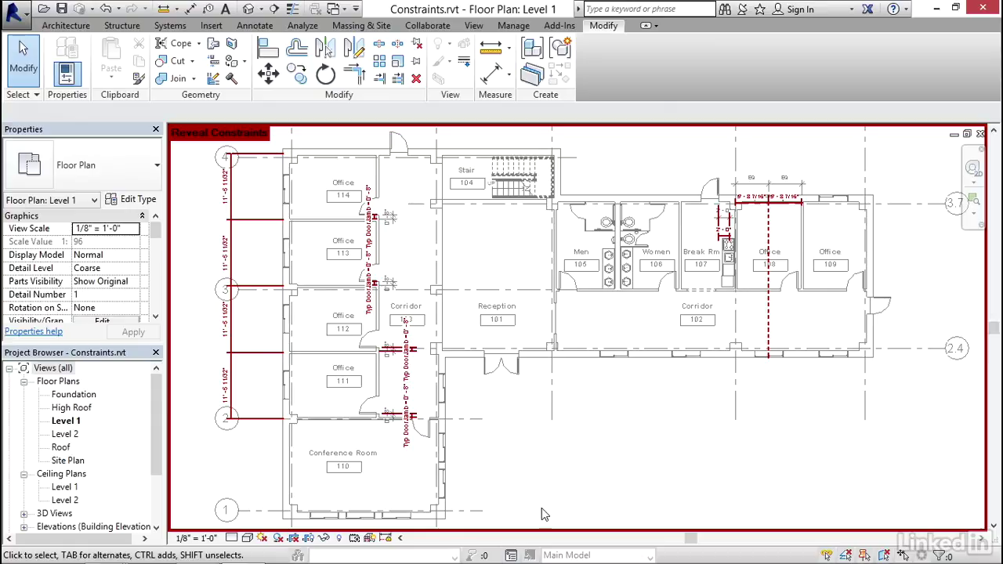
{"action": "left_click", "coordinate": [386, 537]}
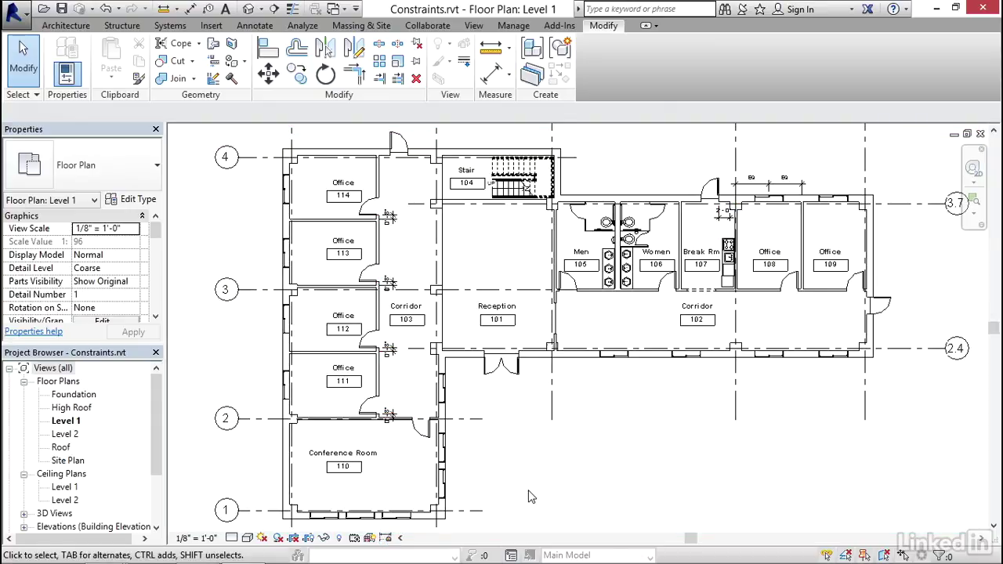